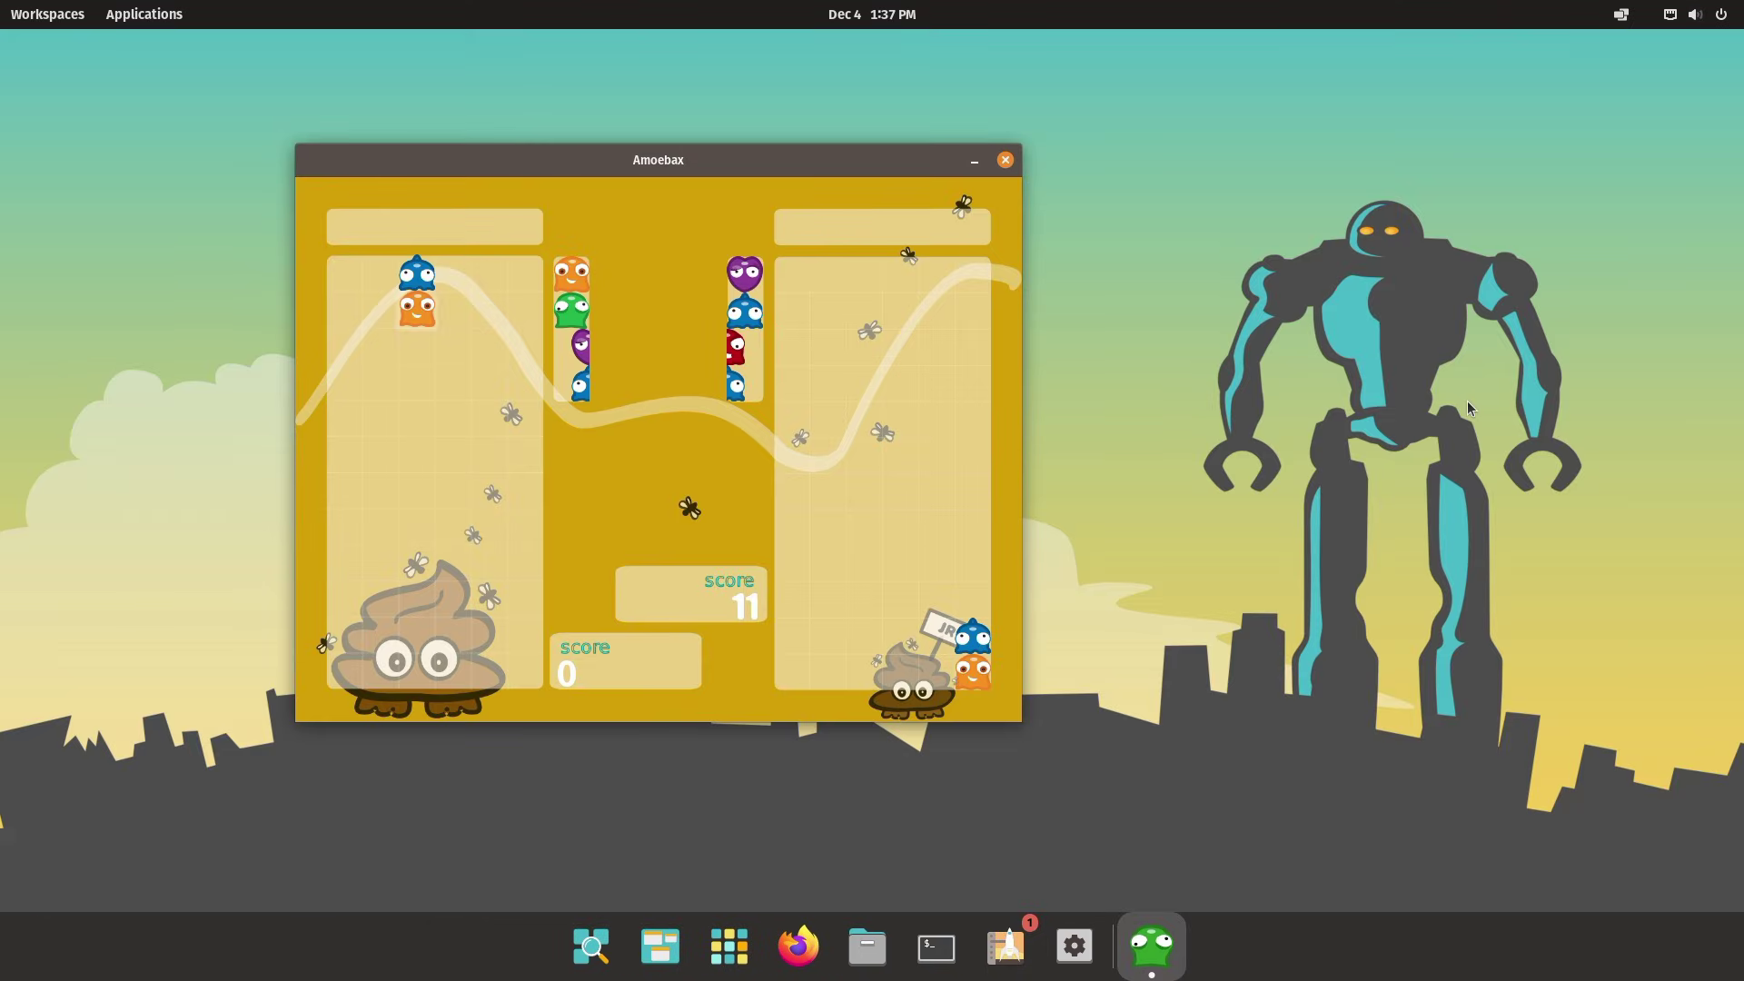
Shift the falling Amoebax pair one column left.
key("Left")
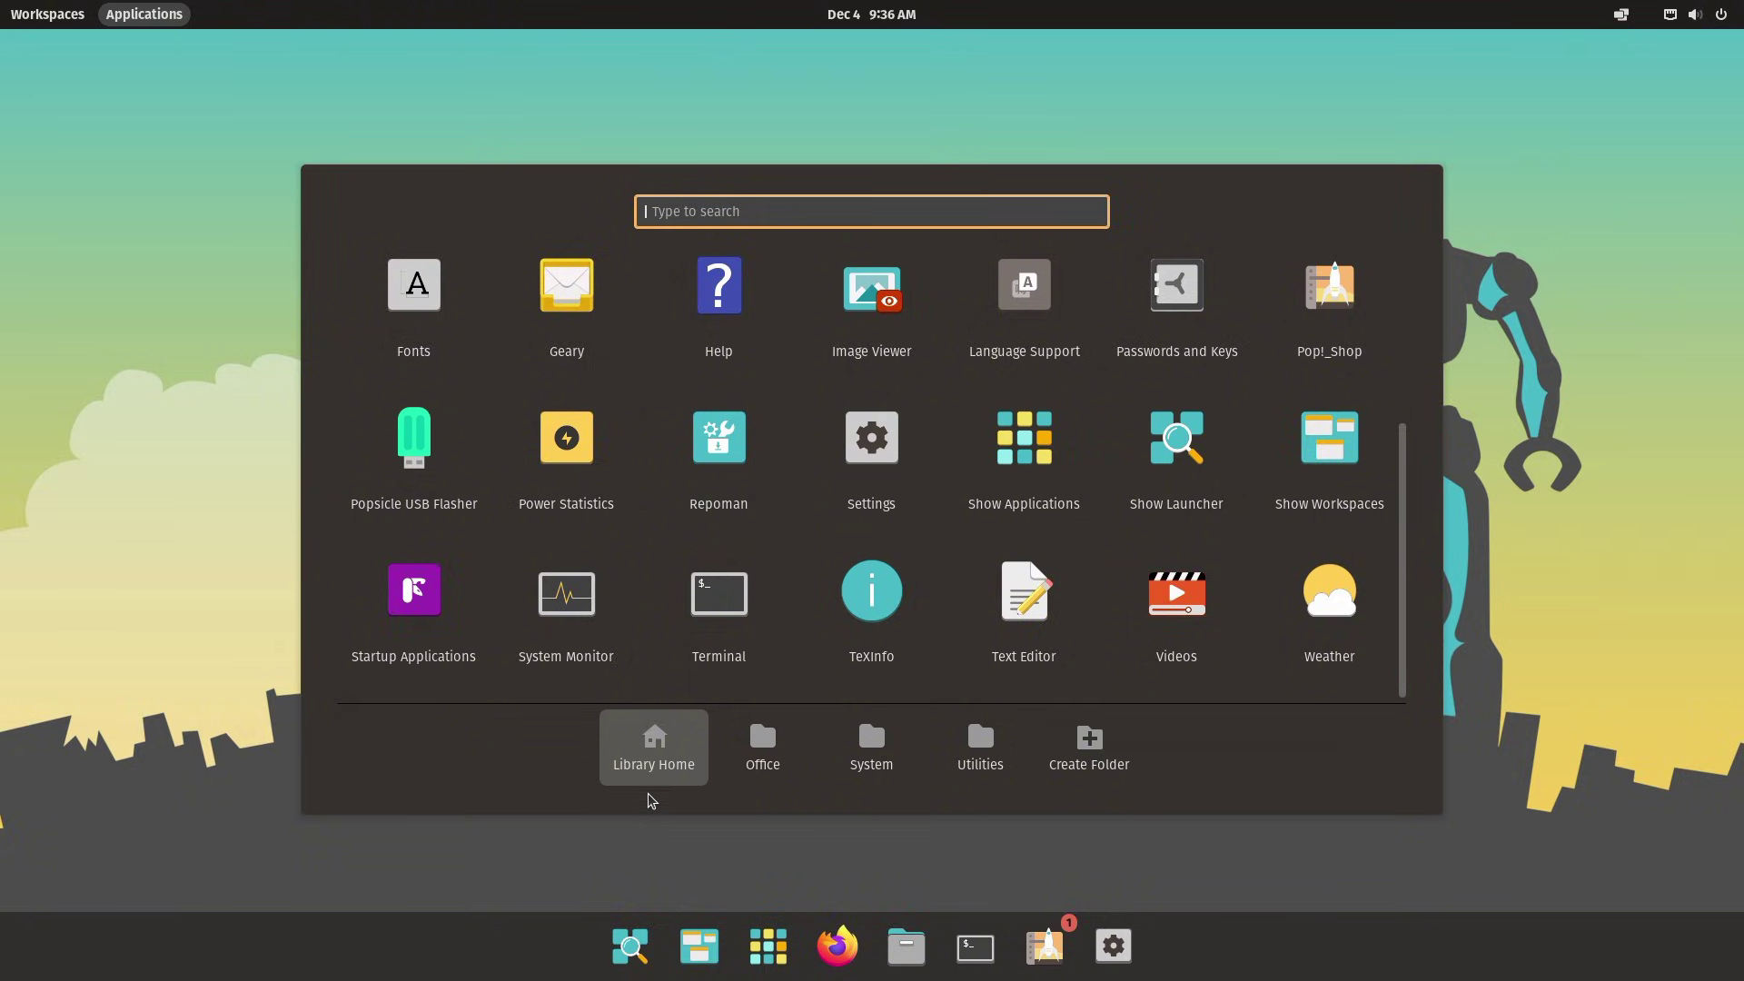
Browse the Office folder, then the System folder, in the app library.
left_click(783, 771)
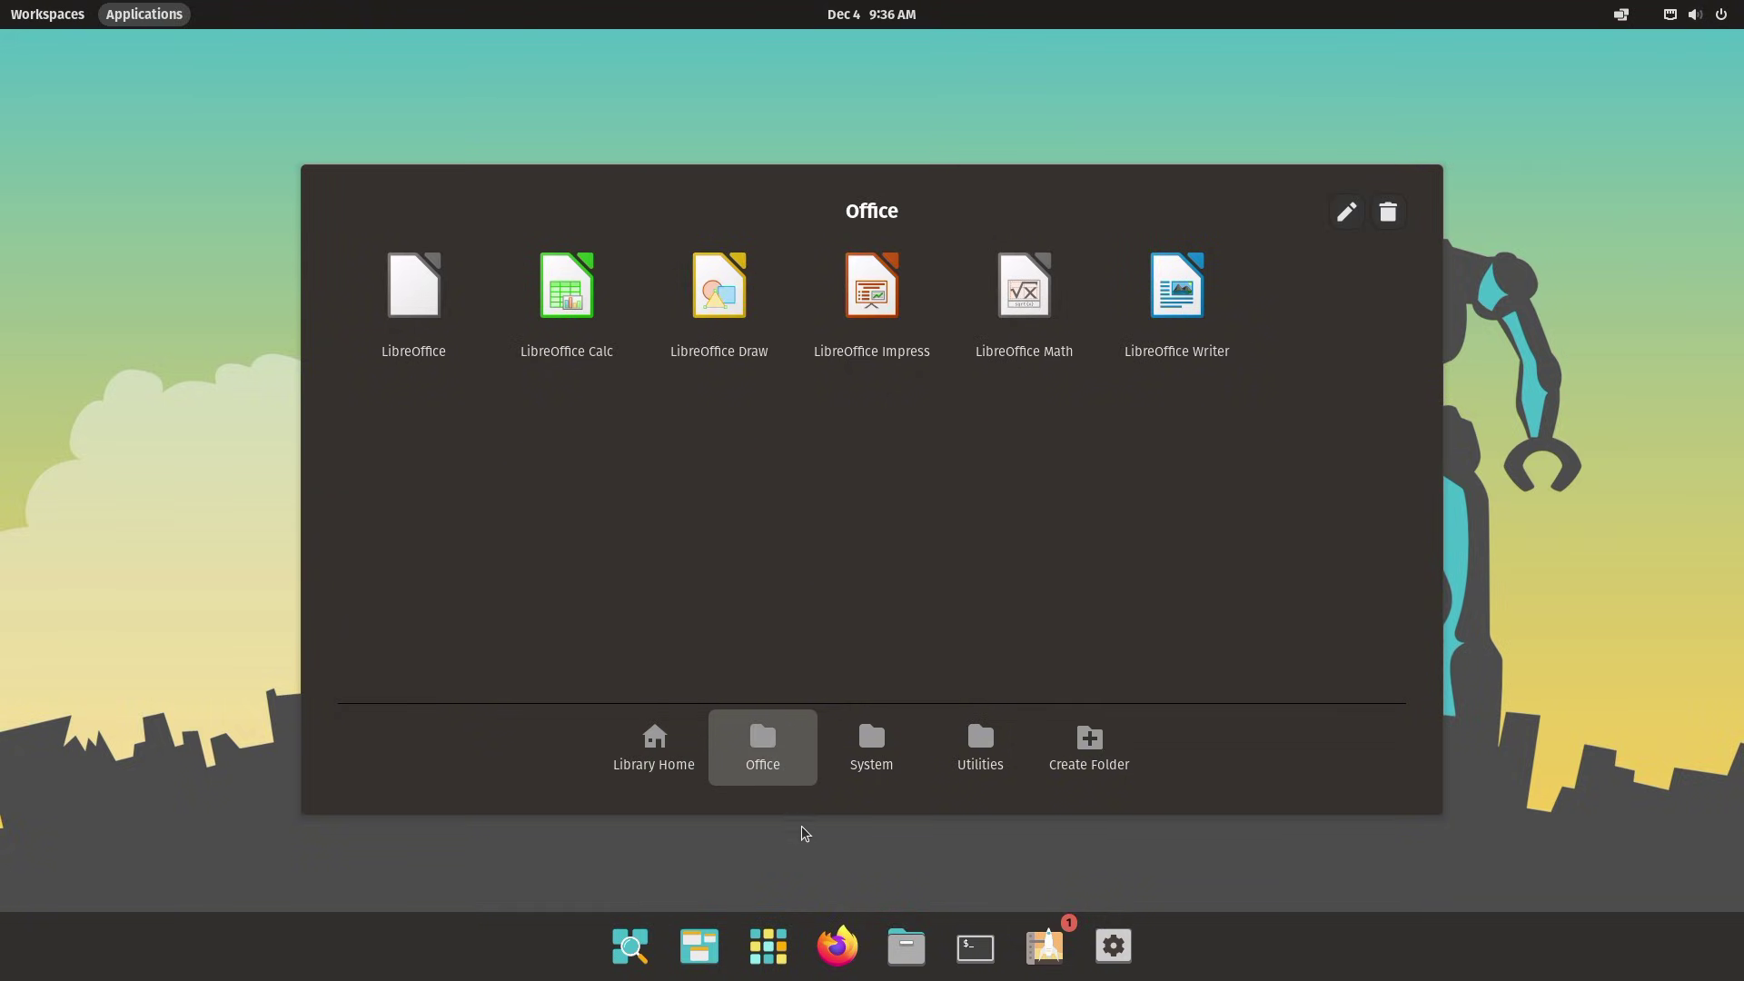
left_click(890, 772)
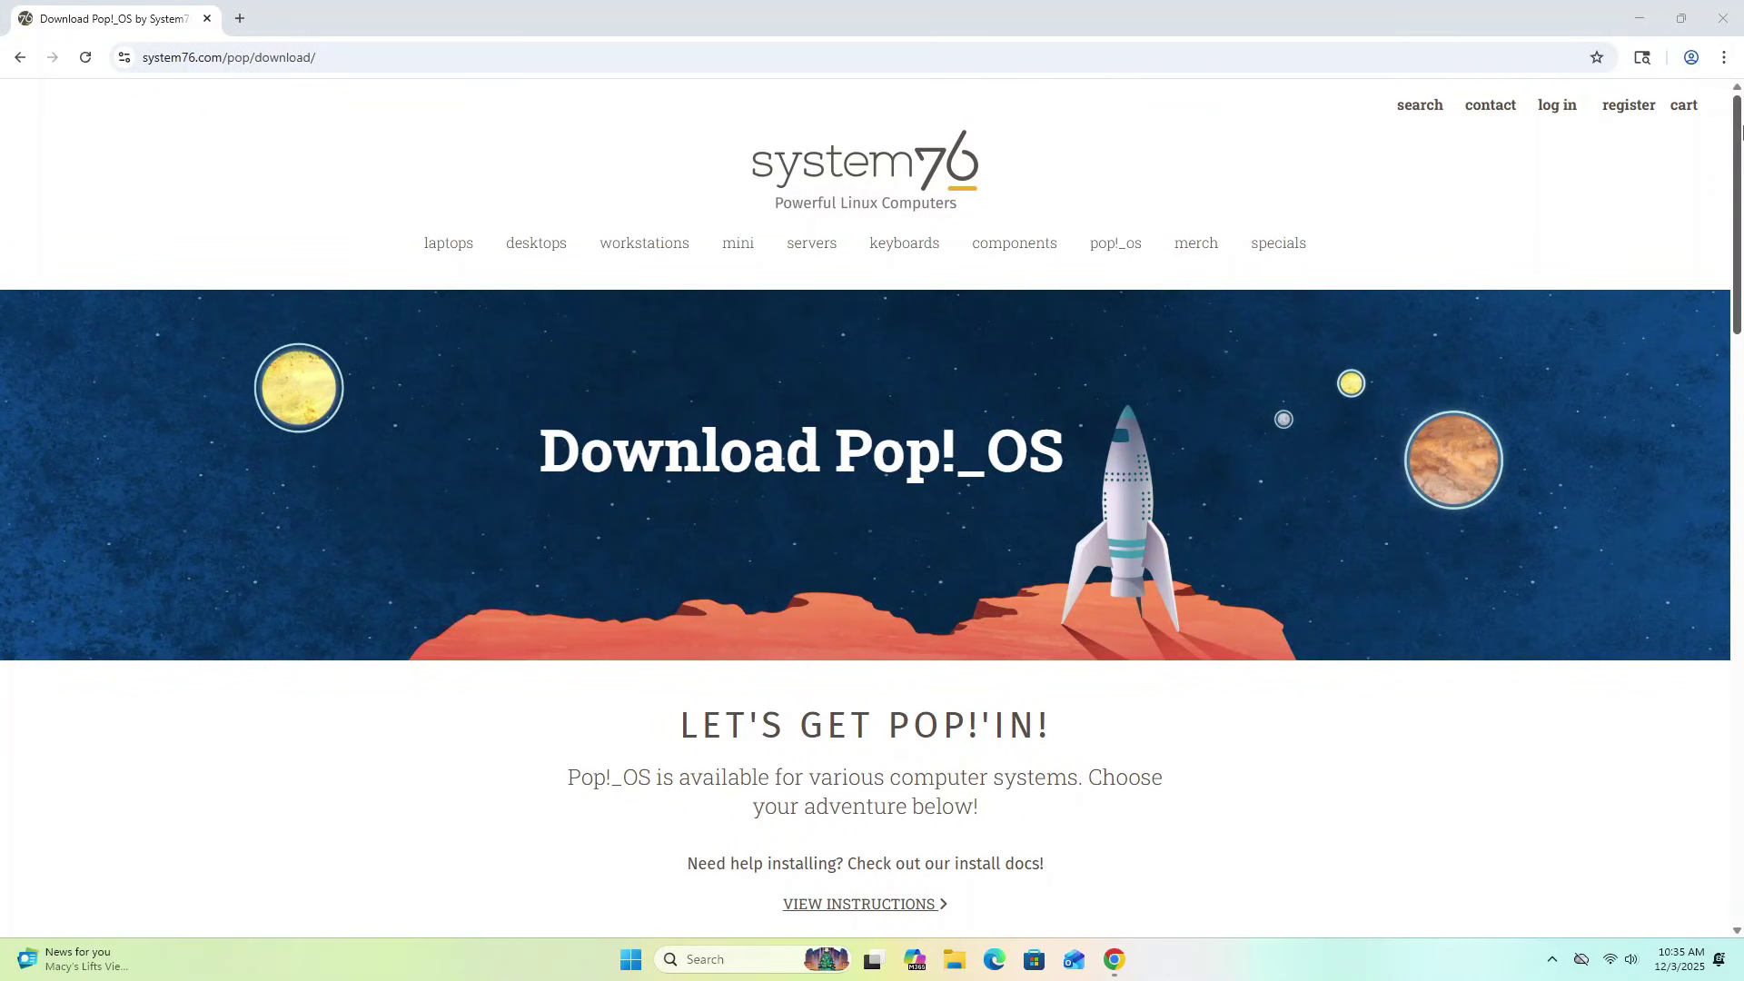
Download the Pop!_OS 22.04 LTS ISO and check its progress in Chrome's downloads.
left_click_drag(1741, 132, 1741, 614)
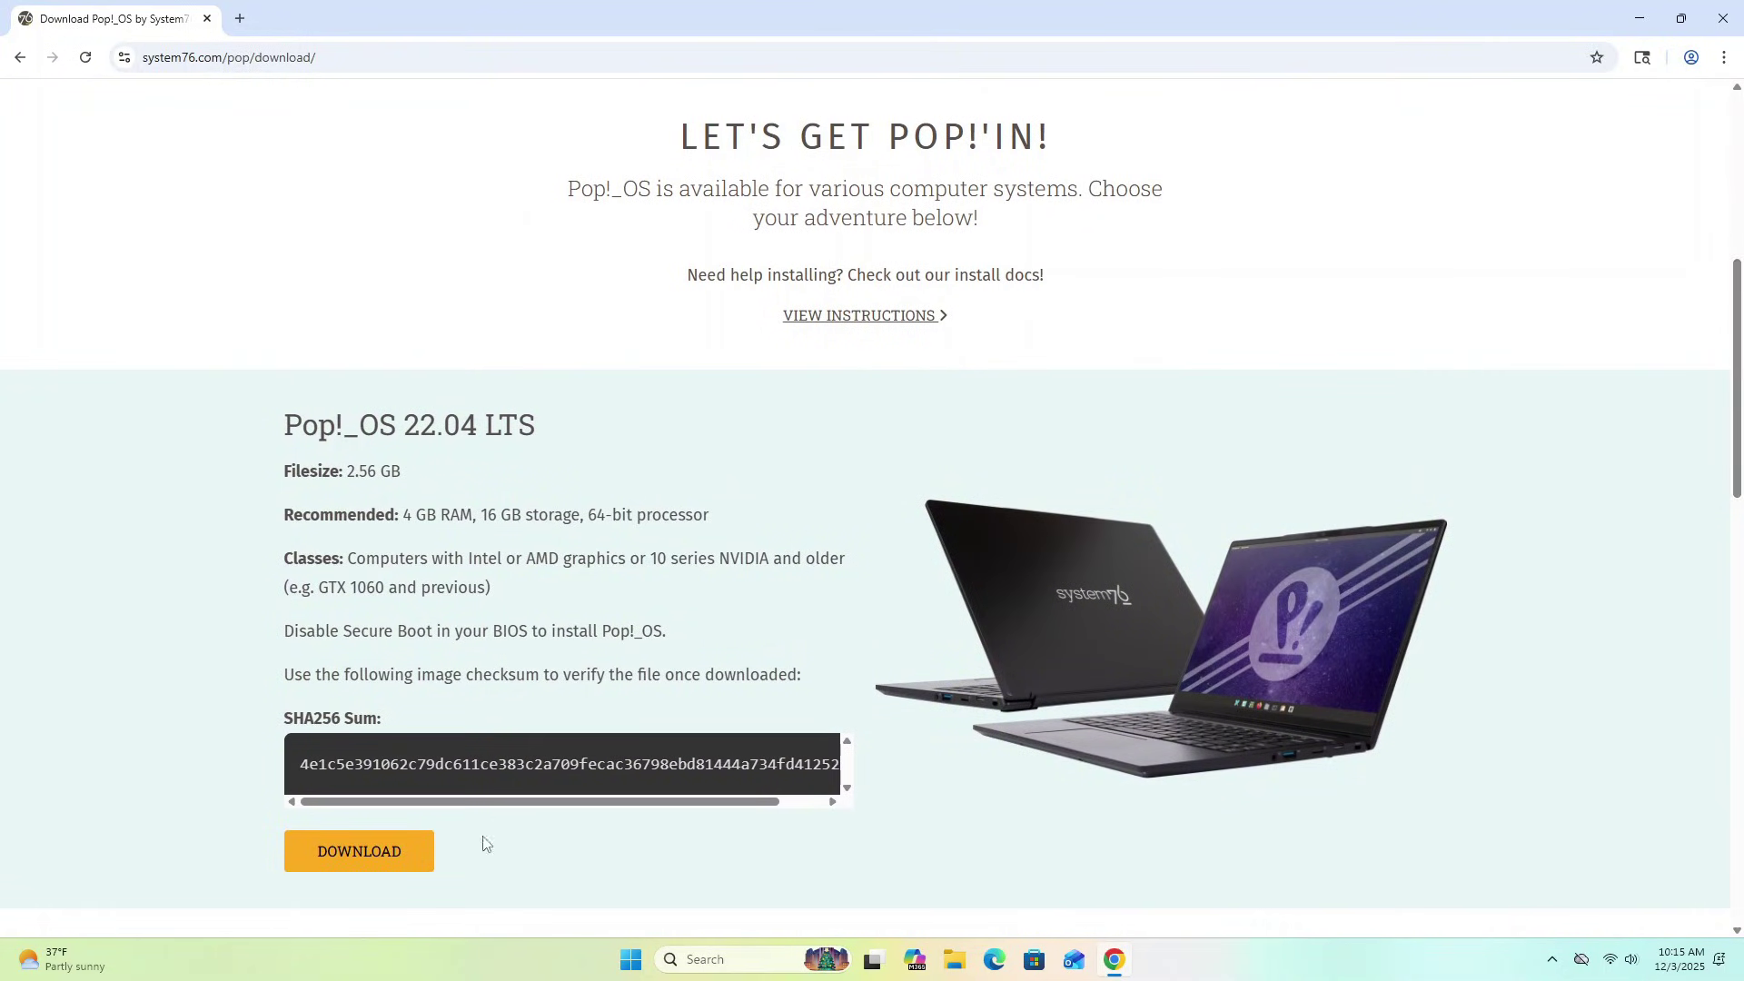
left_click(403, 860)
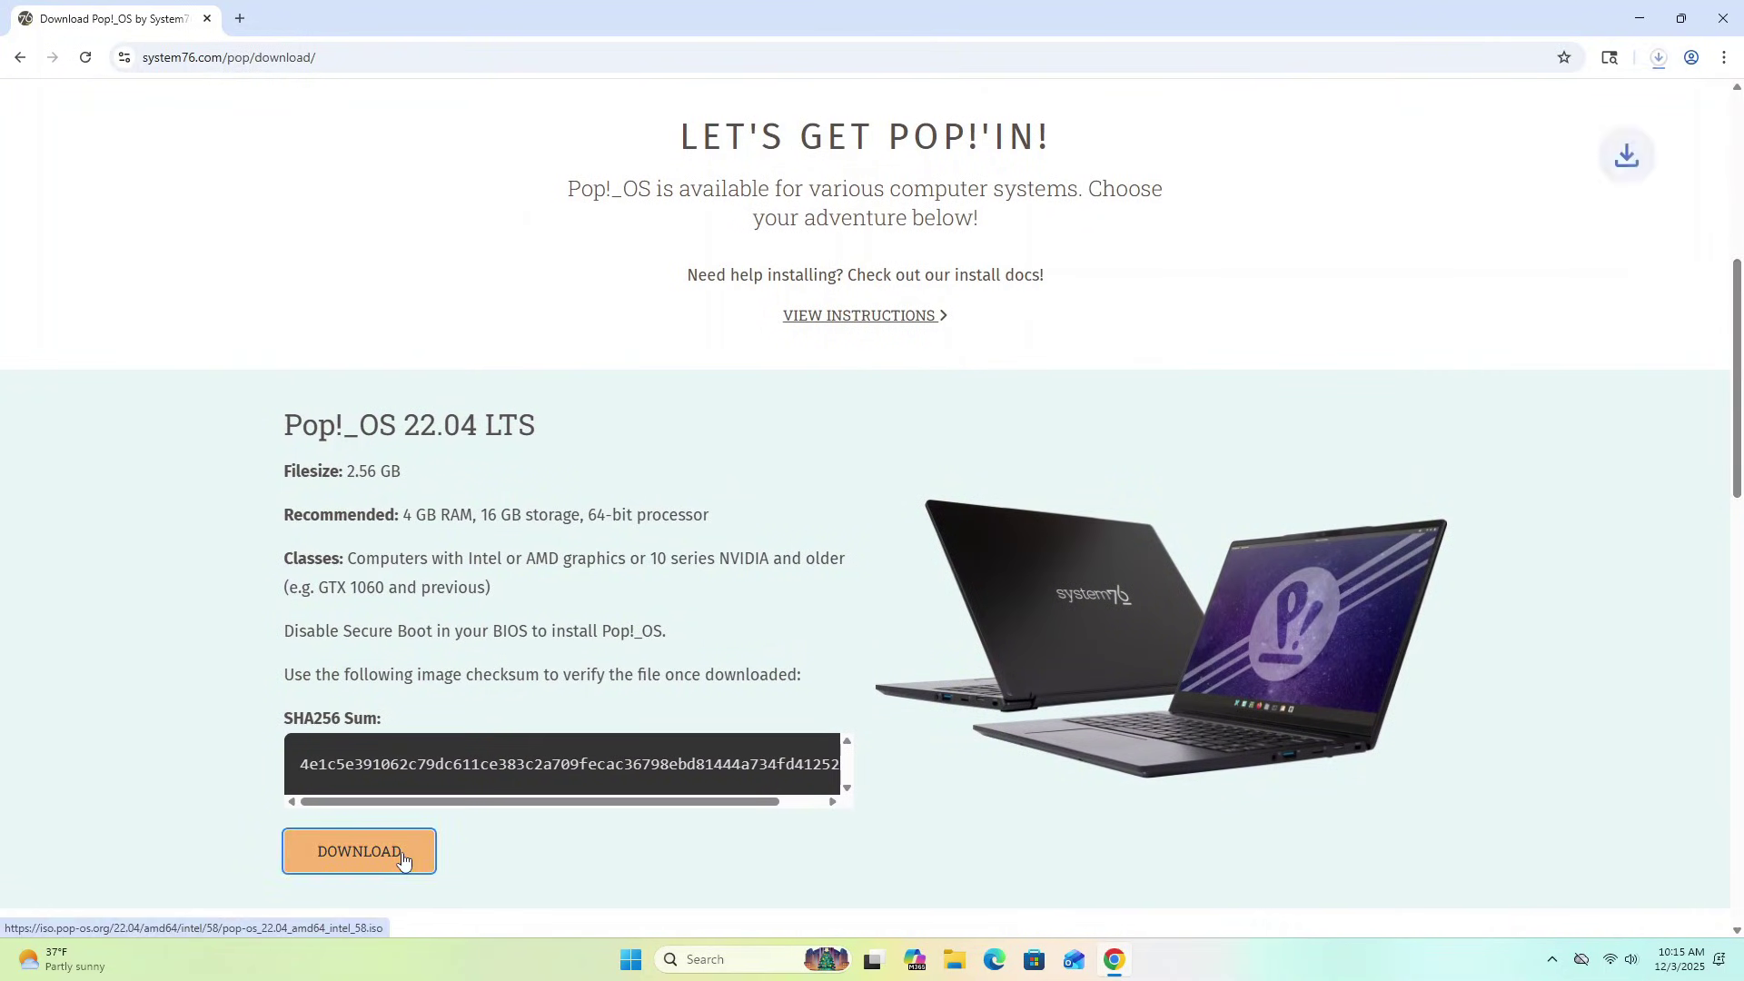
left_click(1657, 57)
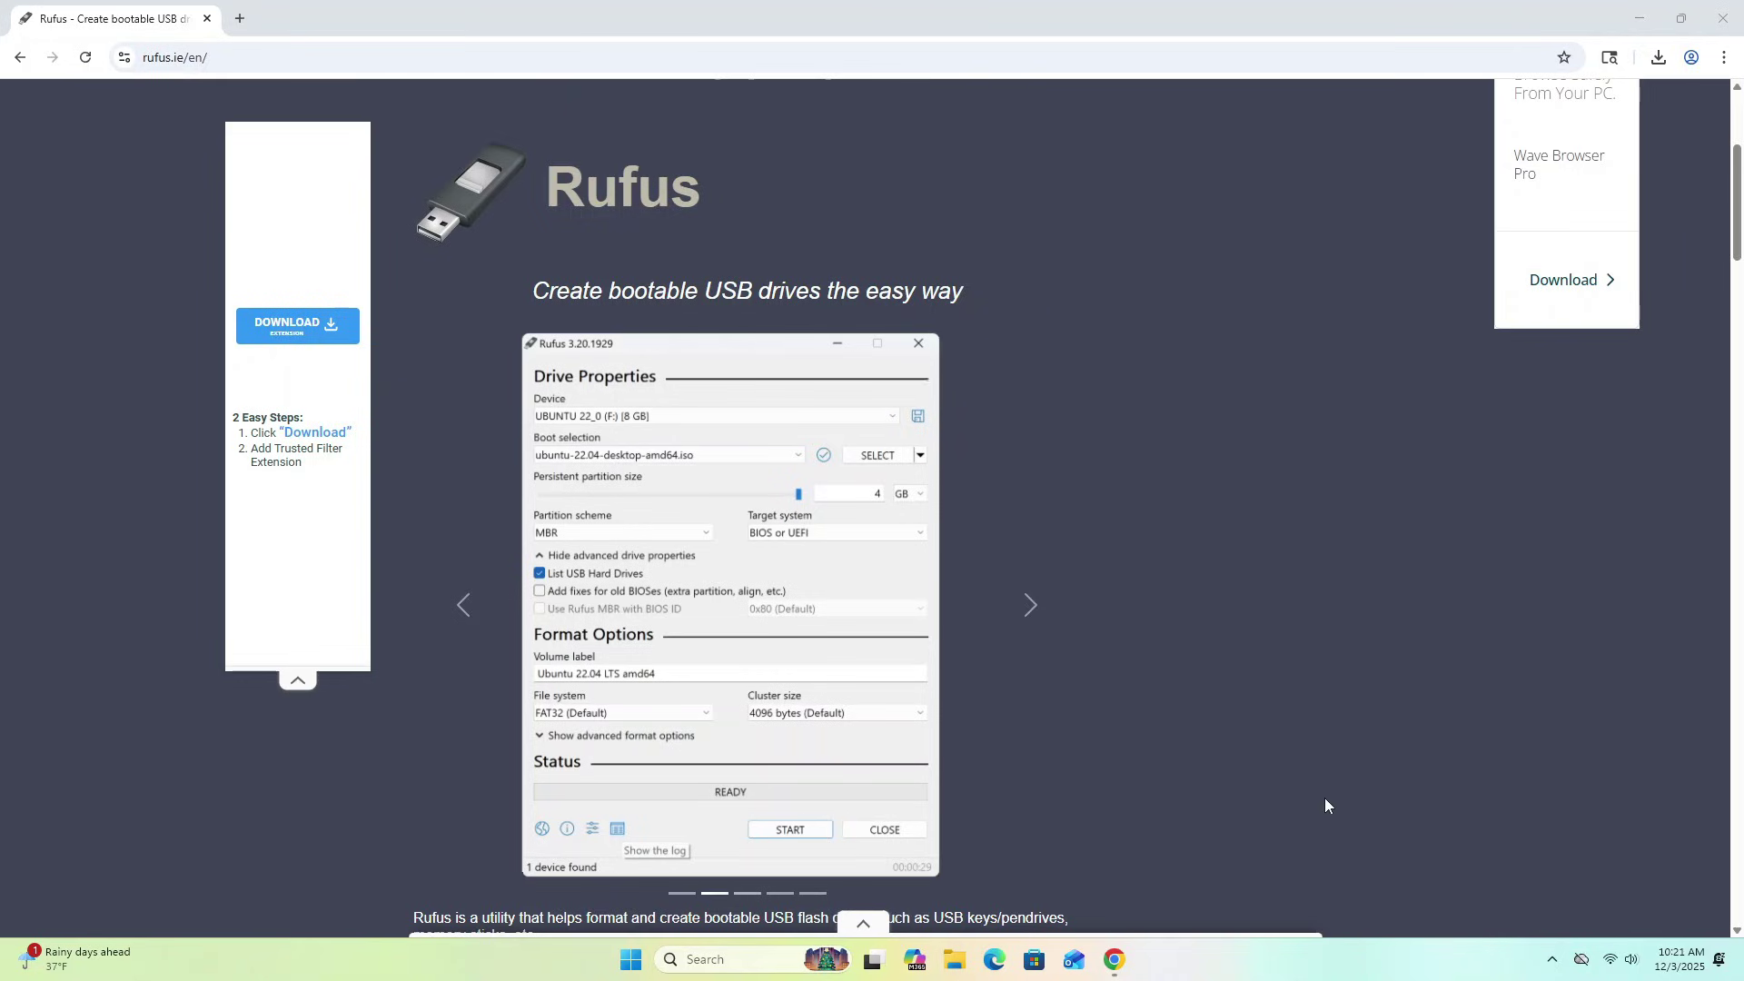
Download the rufus-4.11.exe standard release from the rufus.ie Download section.
scroll(1272, 722, "down", 2)
scroll(1272, 715, "down", 7)
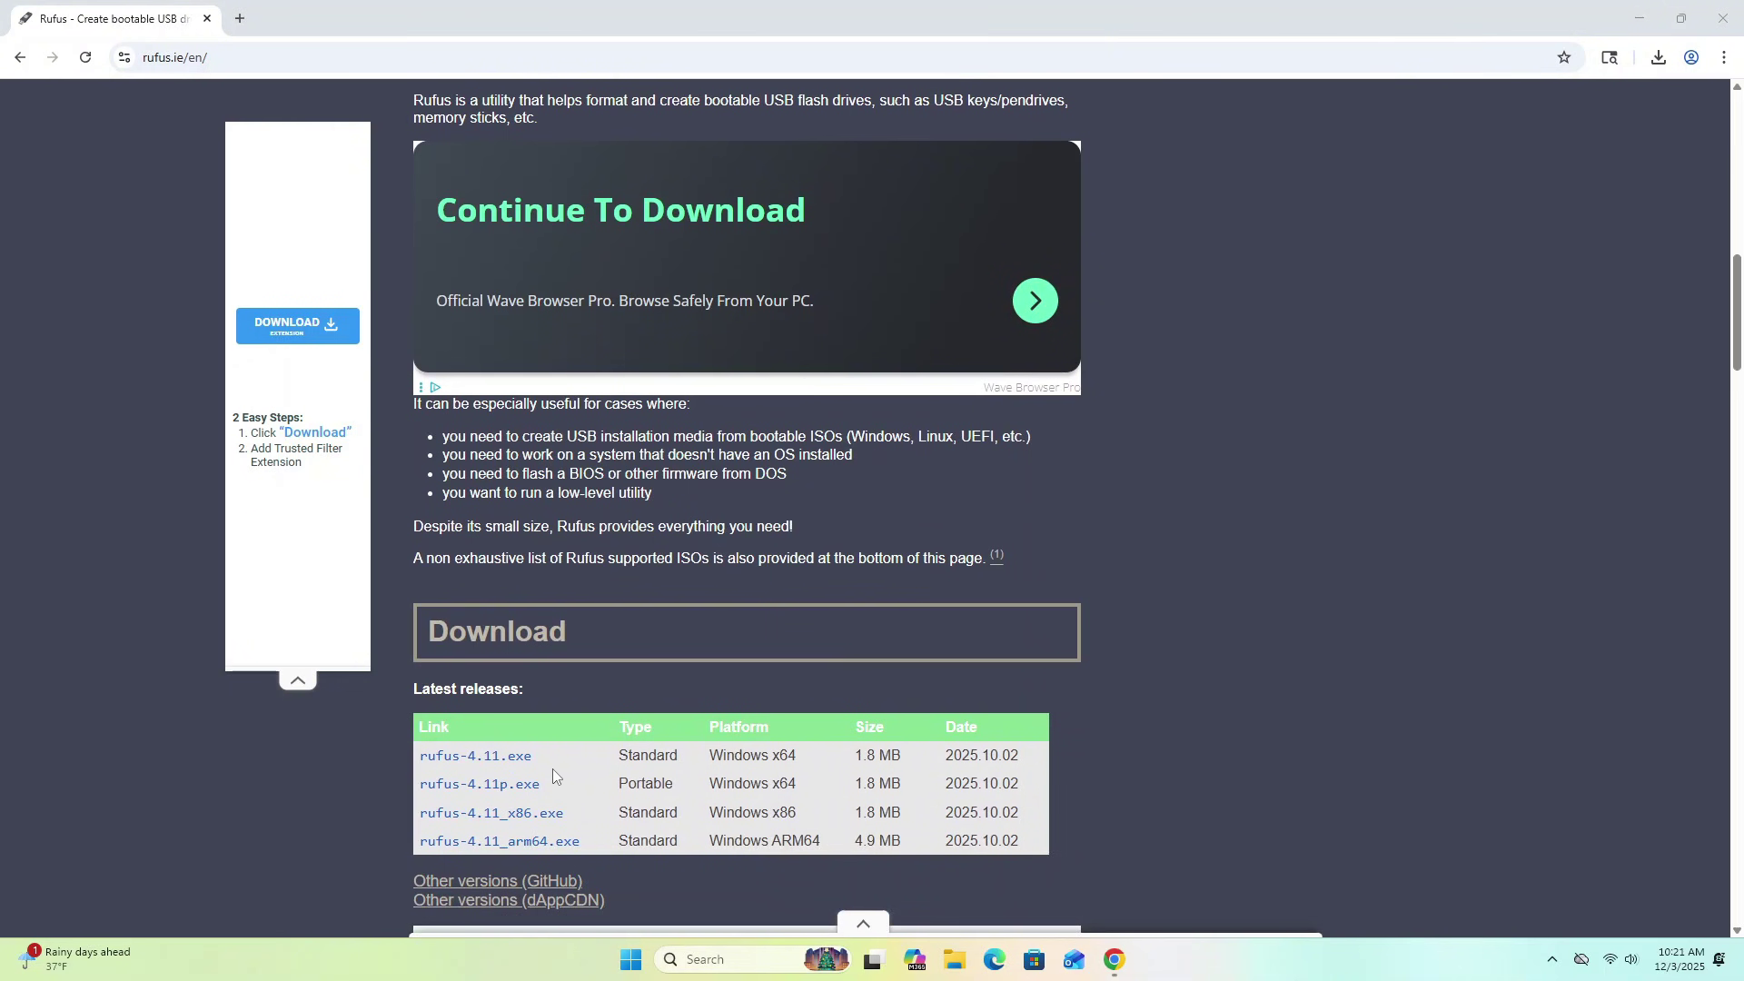
left_click(506, 756)
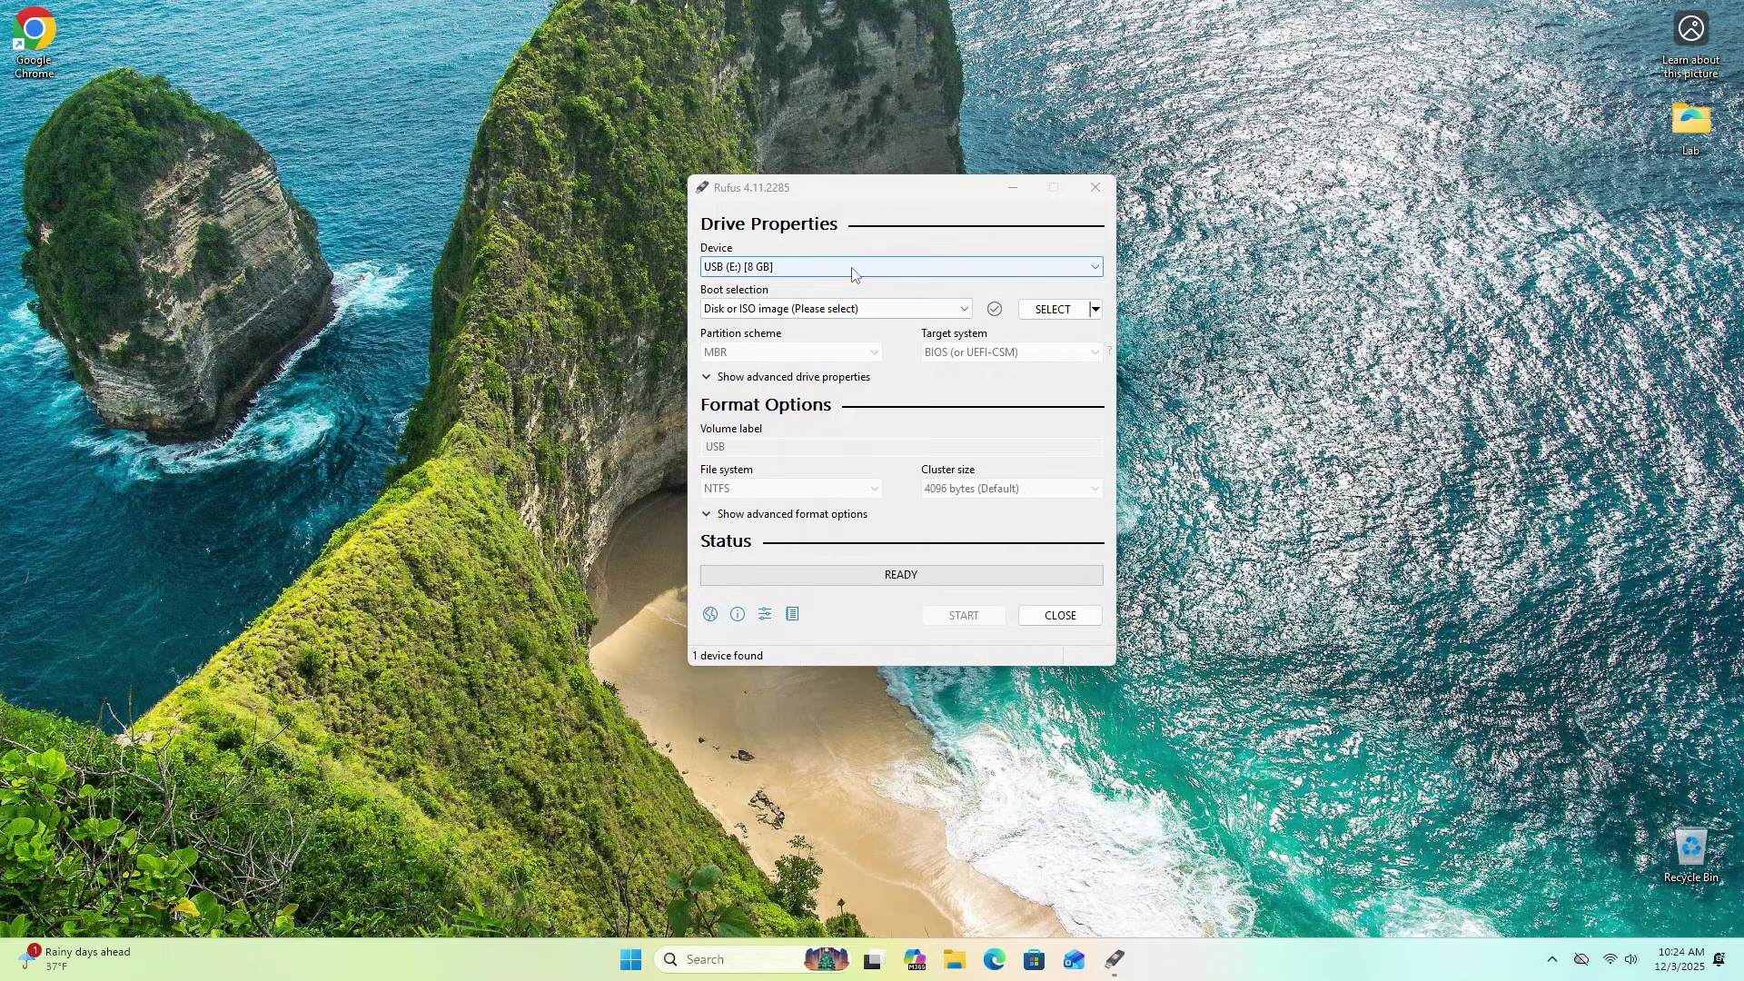
Load the pop-os ISO from Downloads as the Rufus boot image.
left_click(1054, 310)
left_click(985, 375)
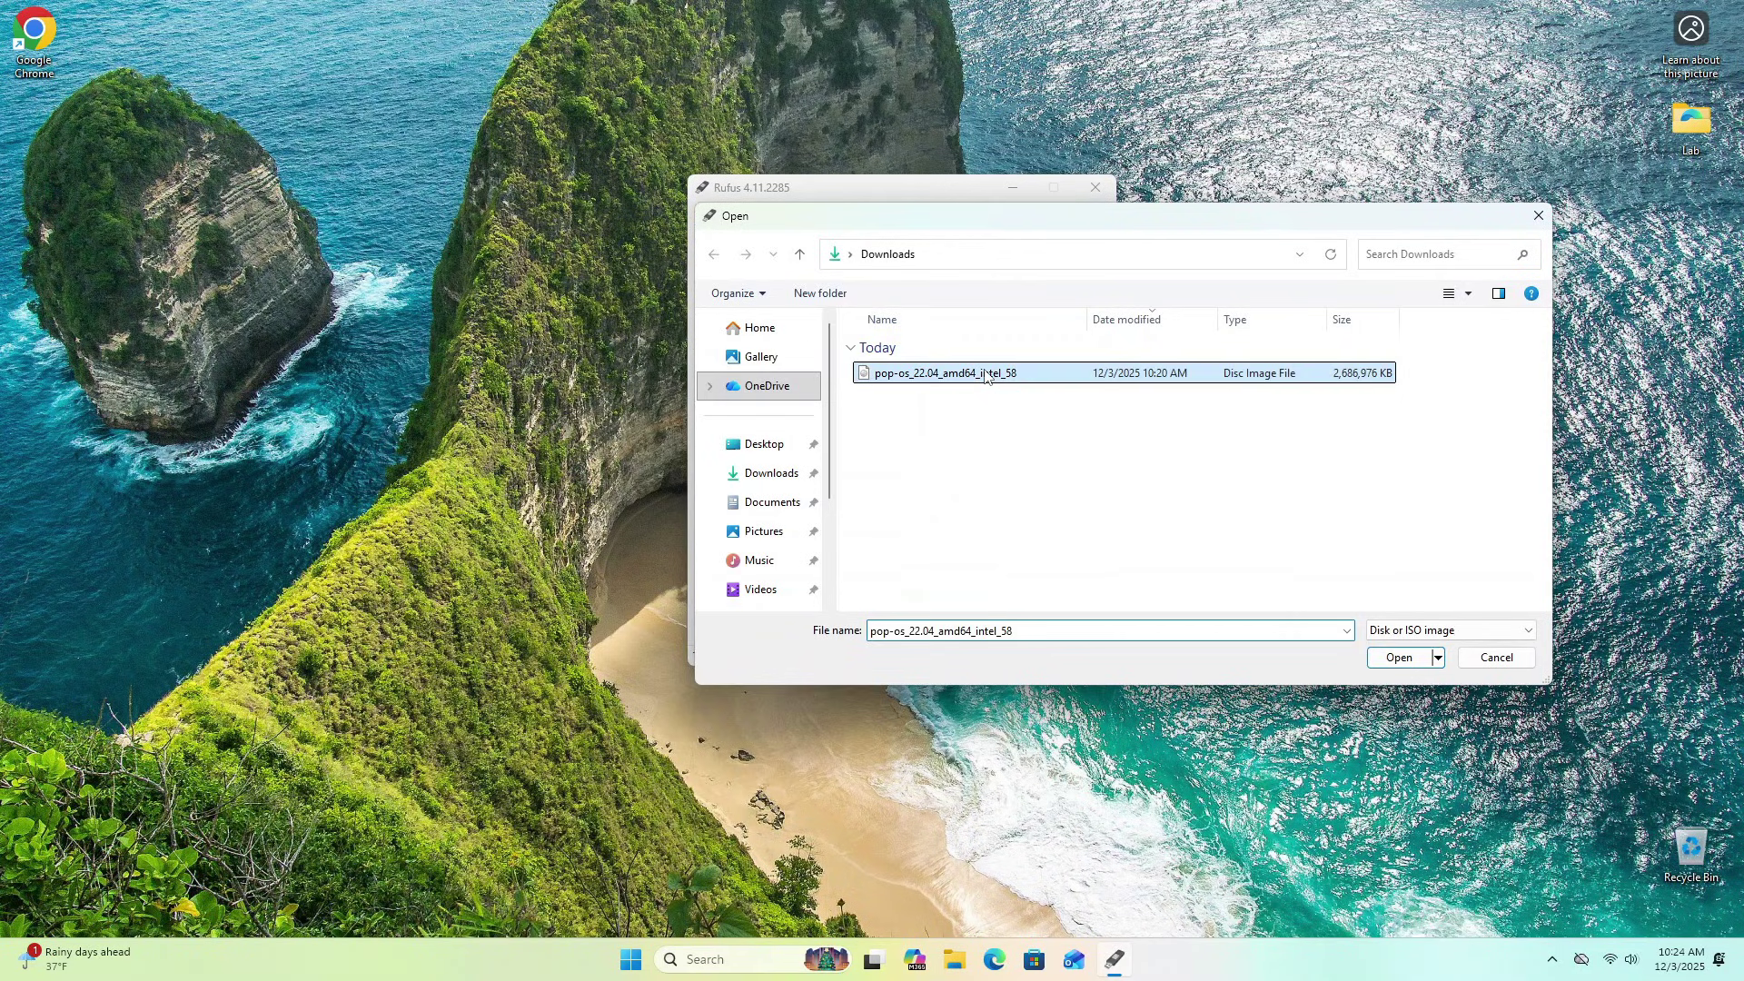
left_click(1396, 660)
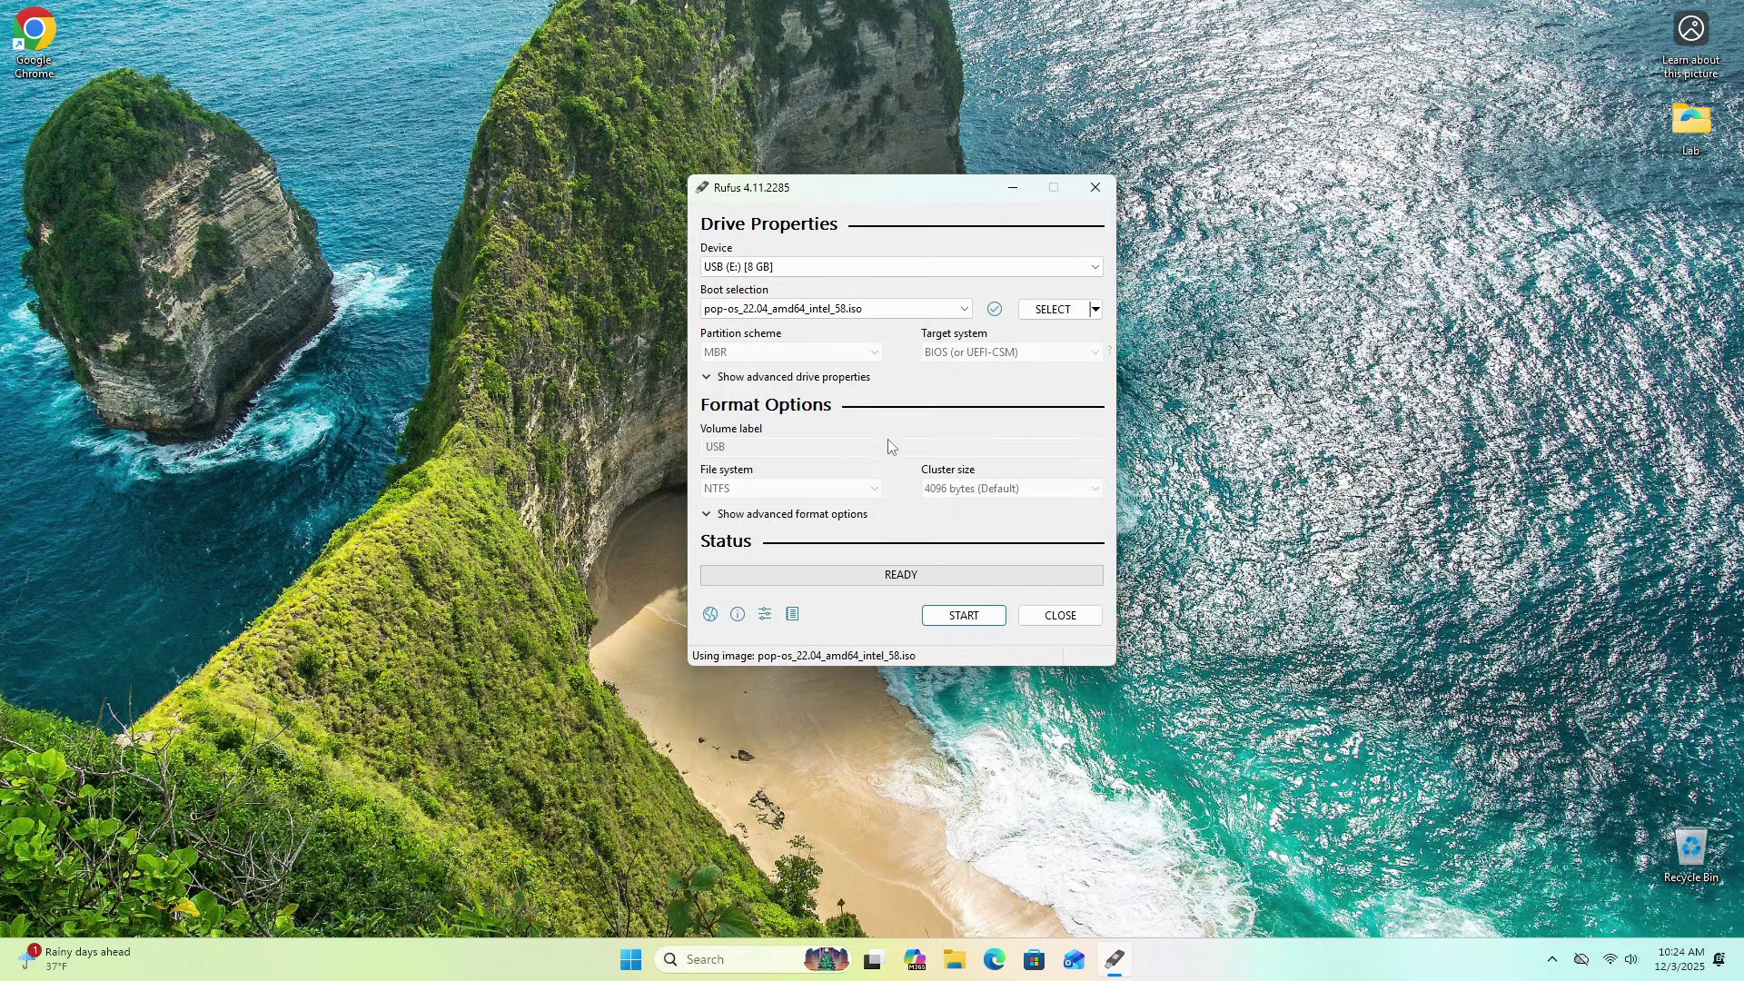
Write the image to the 8 GB USB drive, accepting both warnings, then close Rufus.
left_click(951, 620)
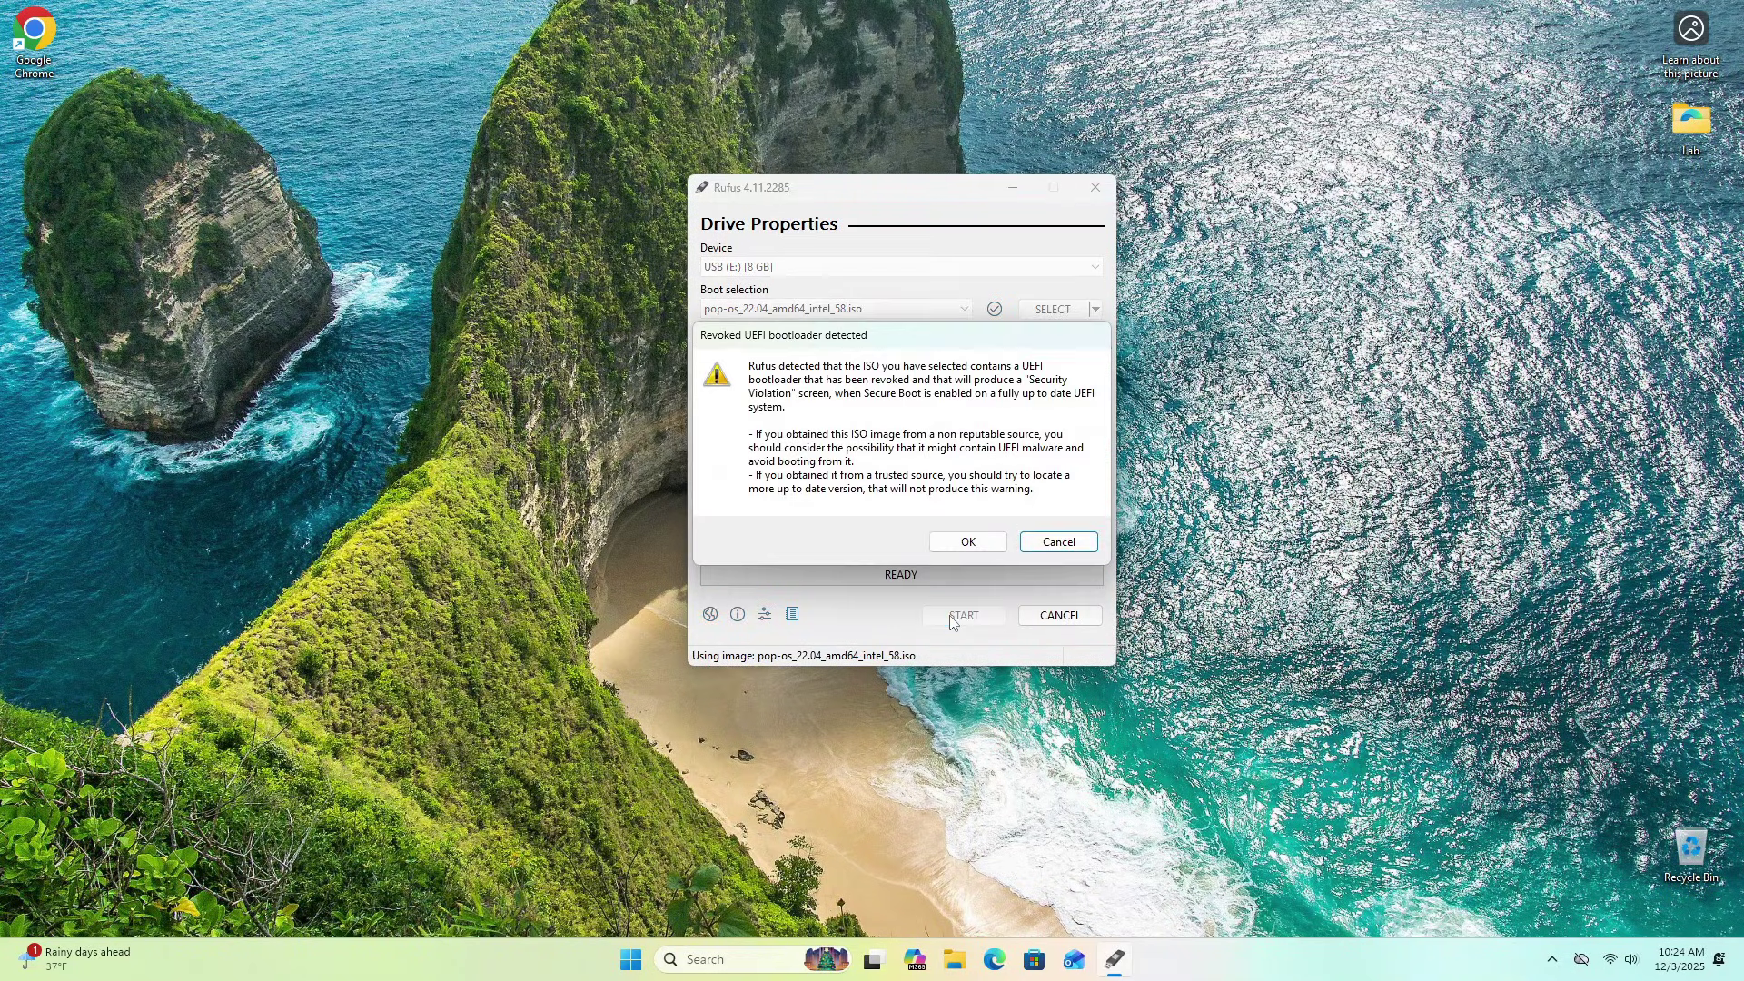
left_click(969, 543)
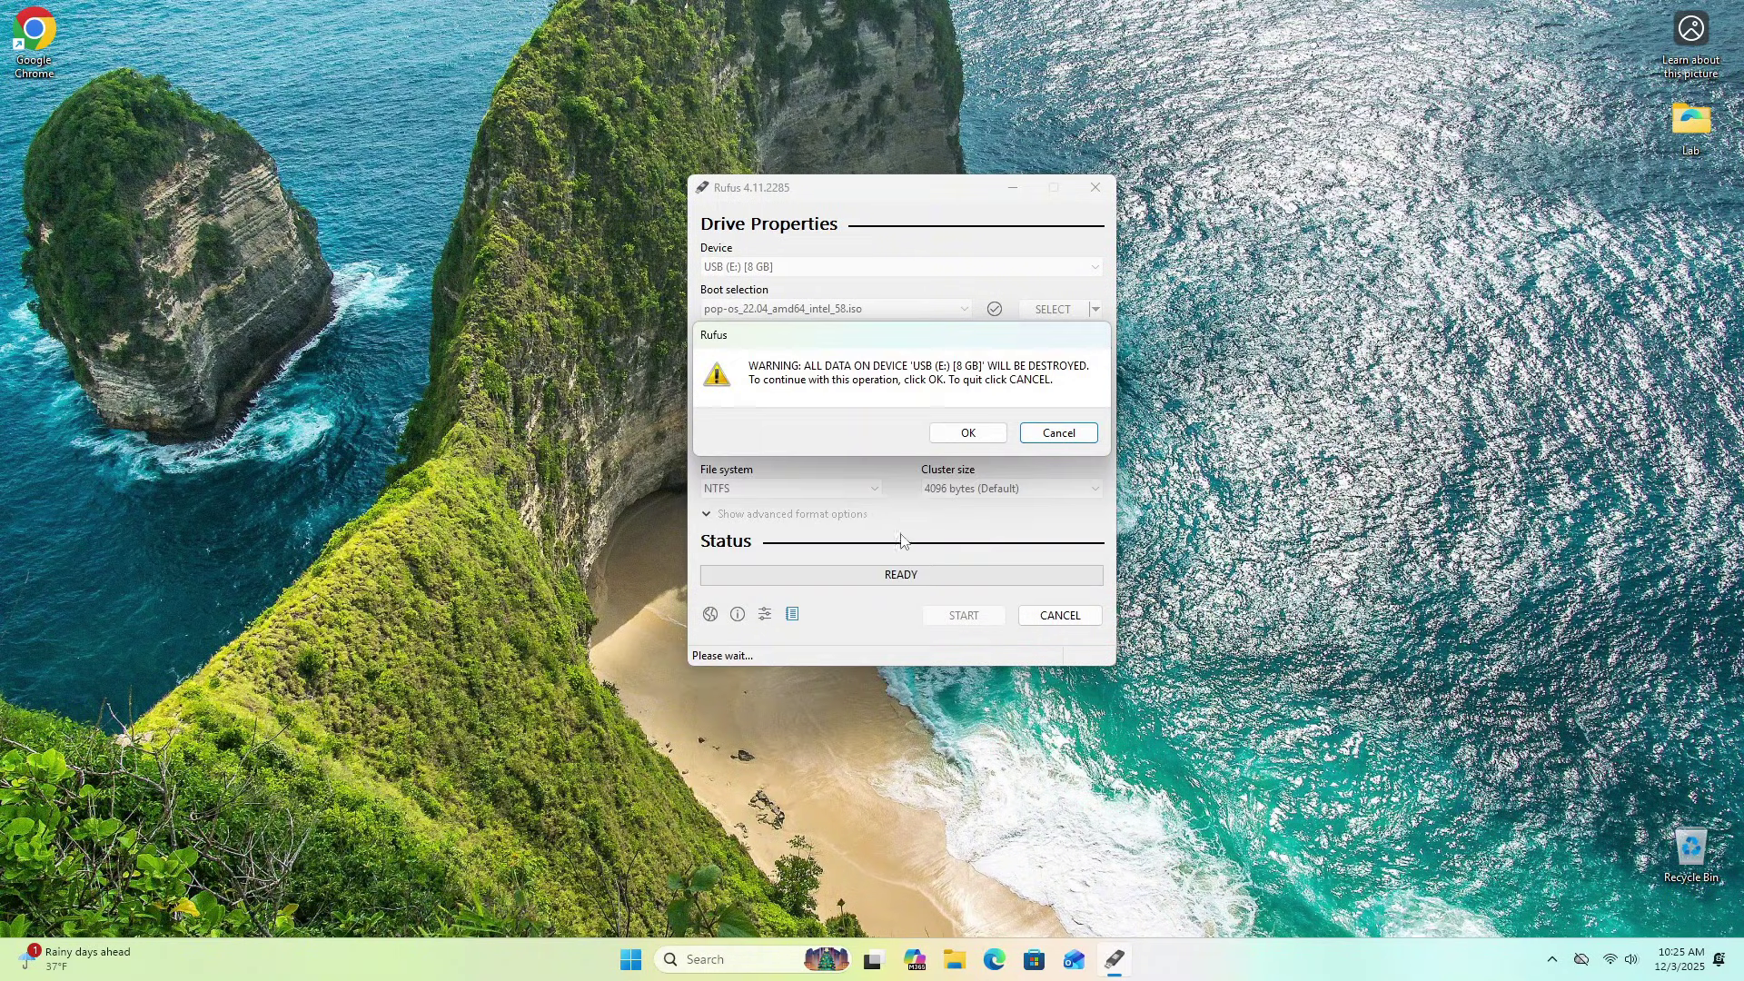
left_click(946, 434)
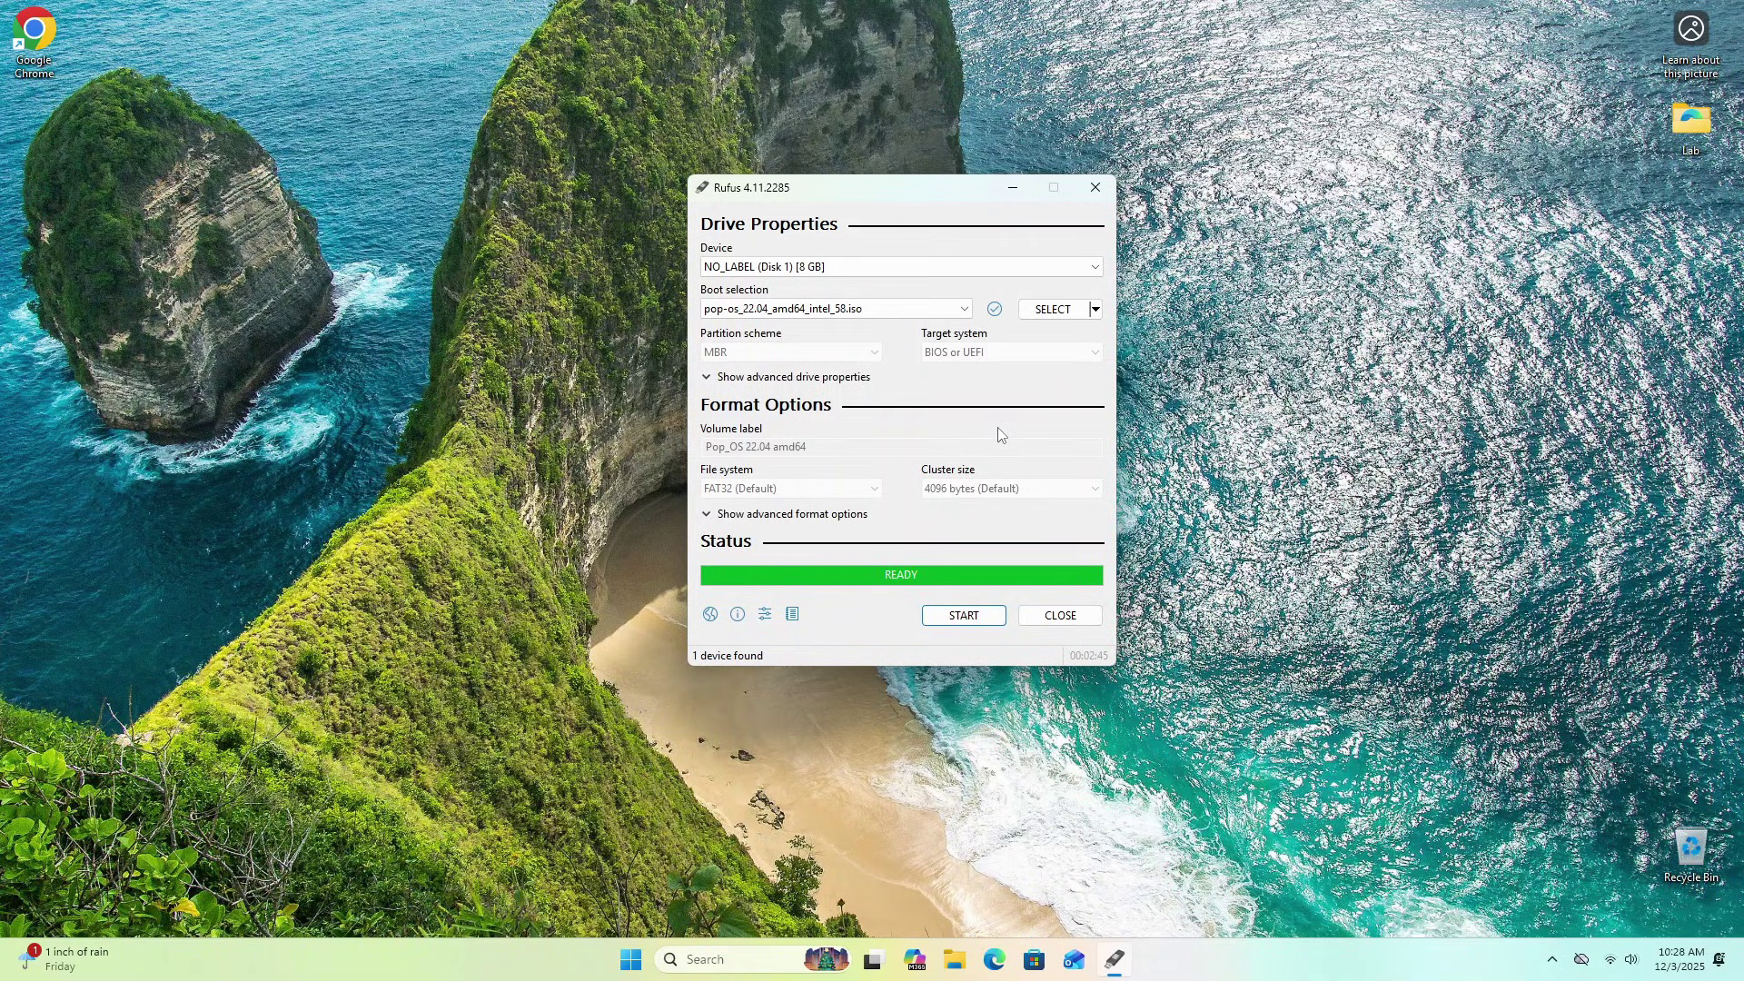
left_click(1085, 617)
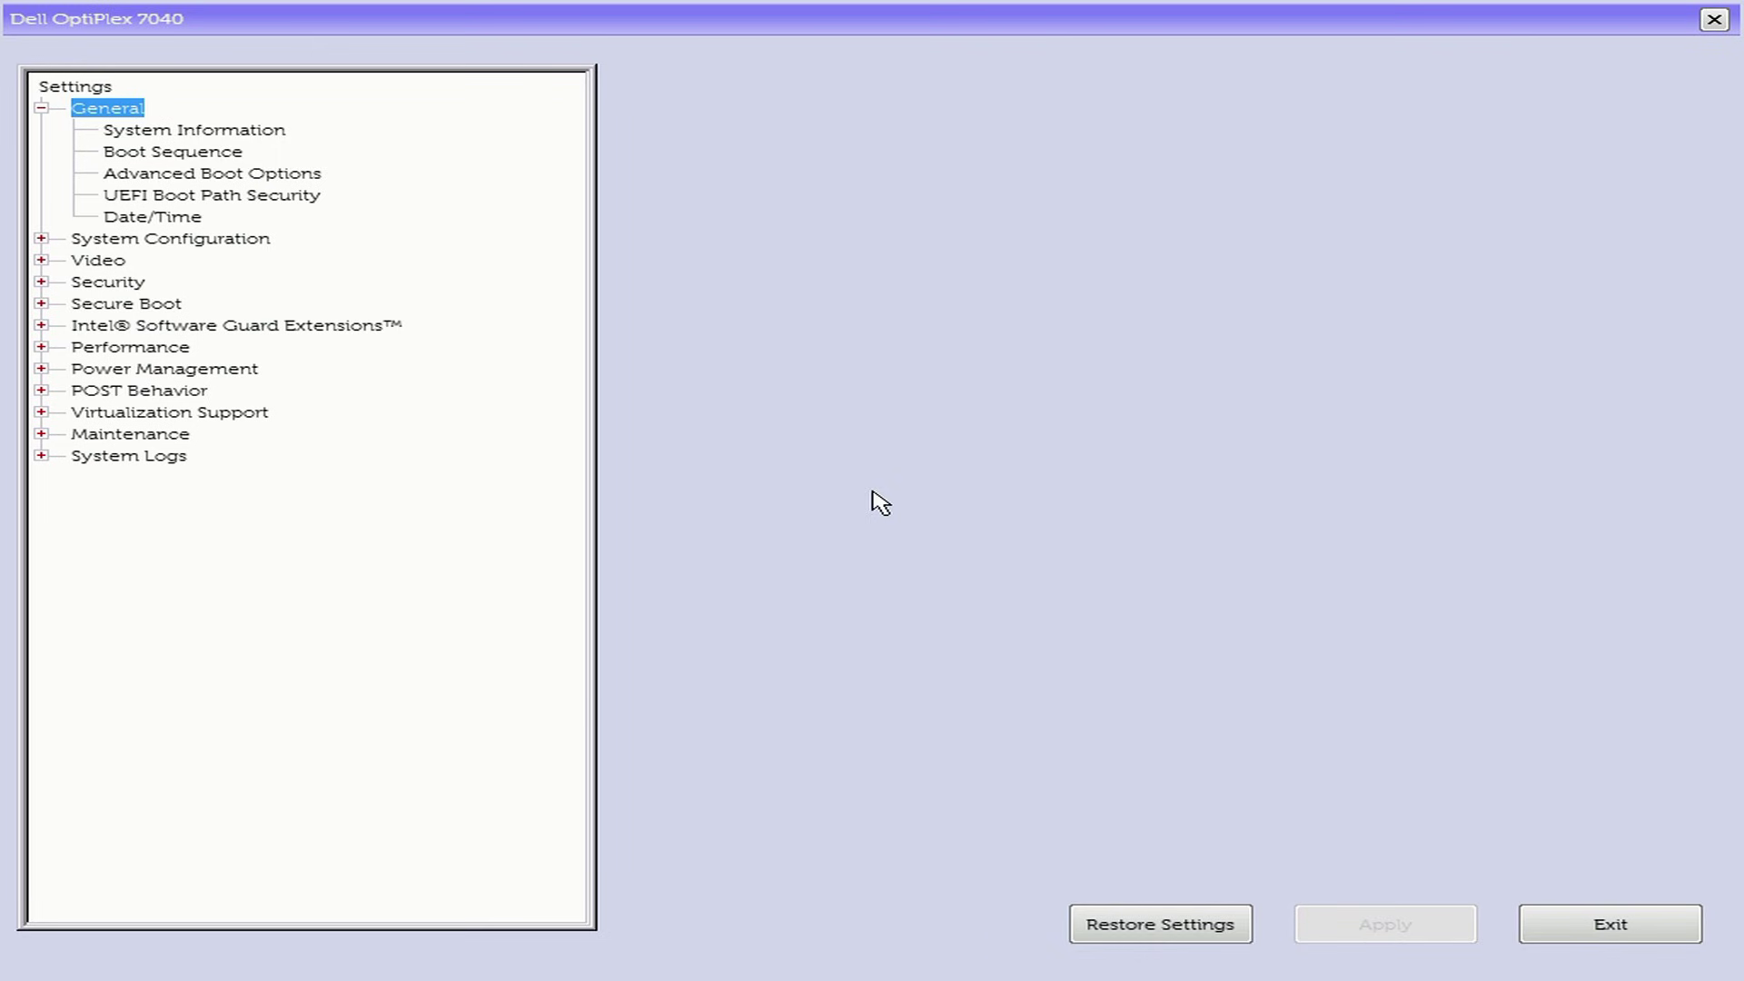
Navigate to Secure Boot > Secure Boot Enable in the BIOS settings.
key("Down")
key("Down")
key("Down")
key("Down")
key("Down")
key("Down")
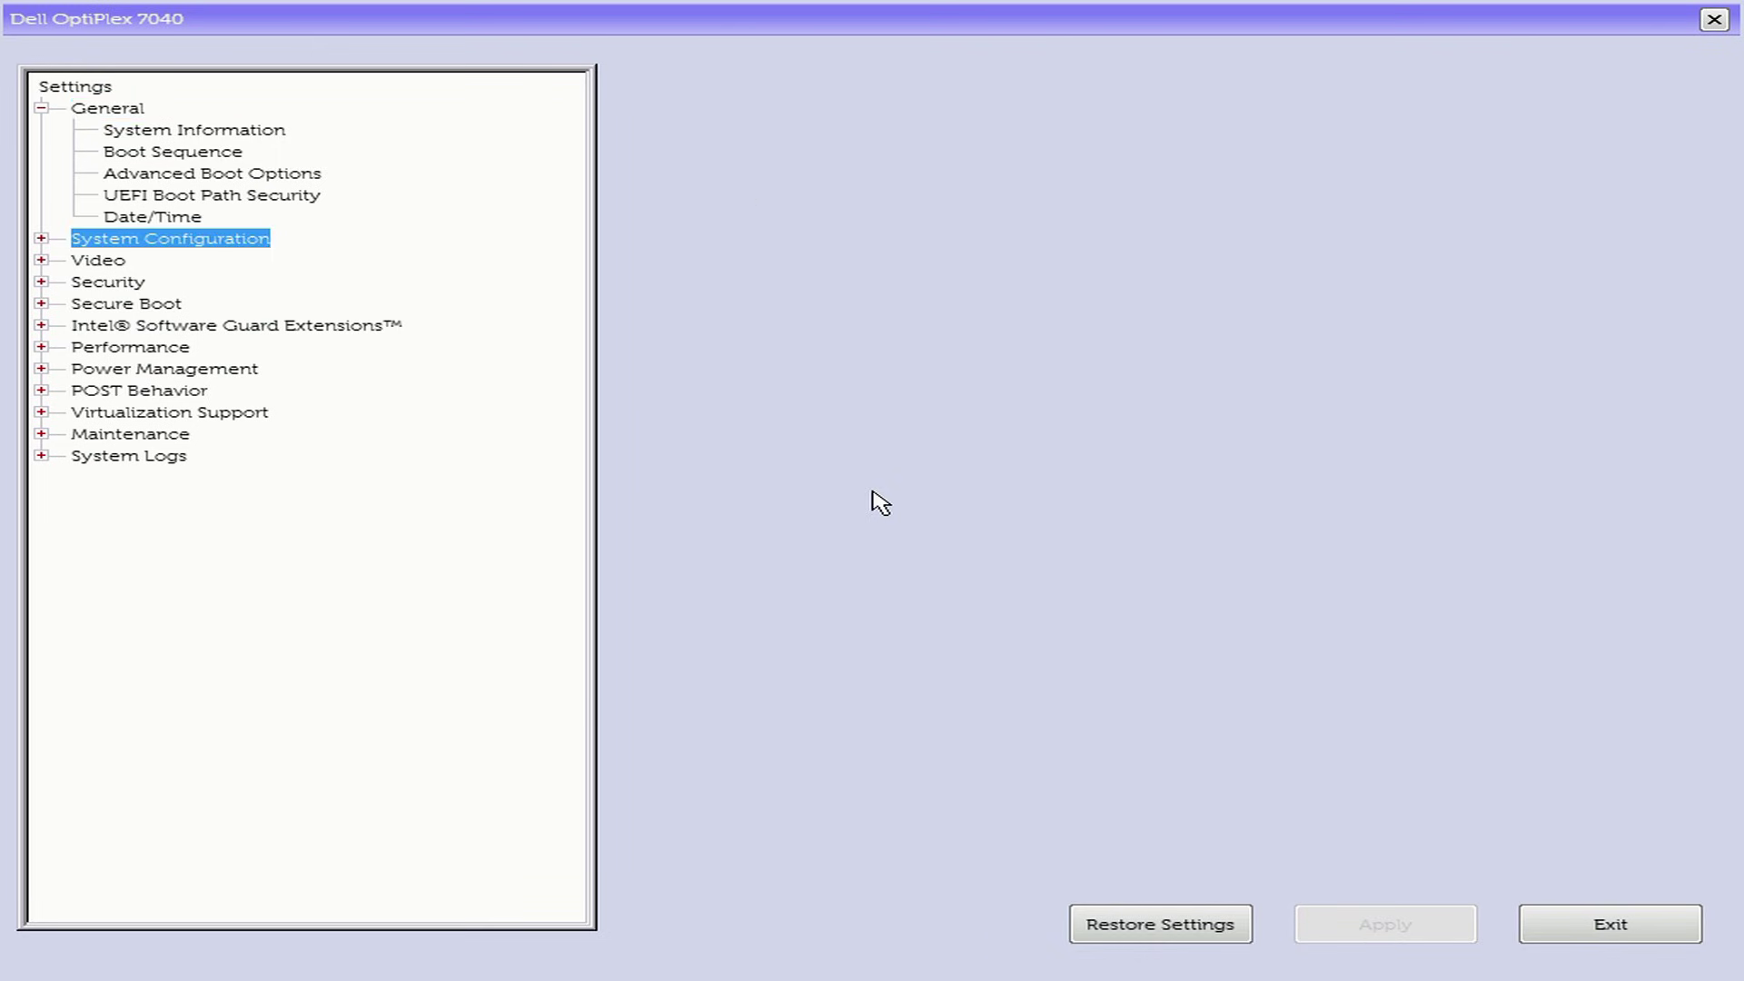
key("Down")
key("Down")
key("Down")
key("Right")
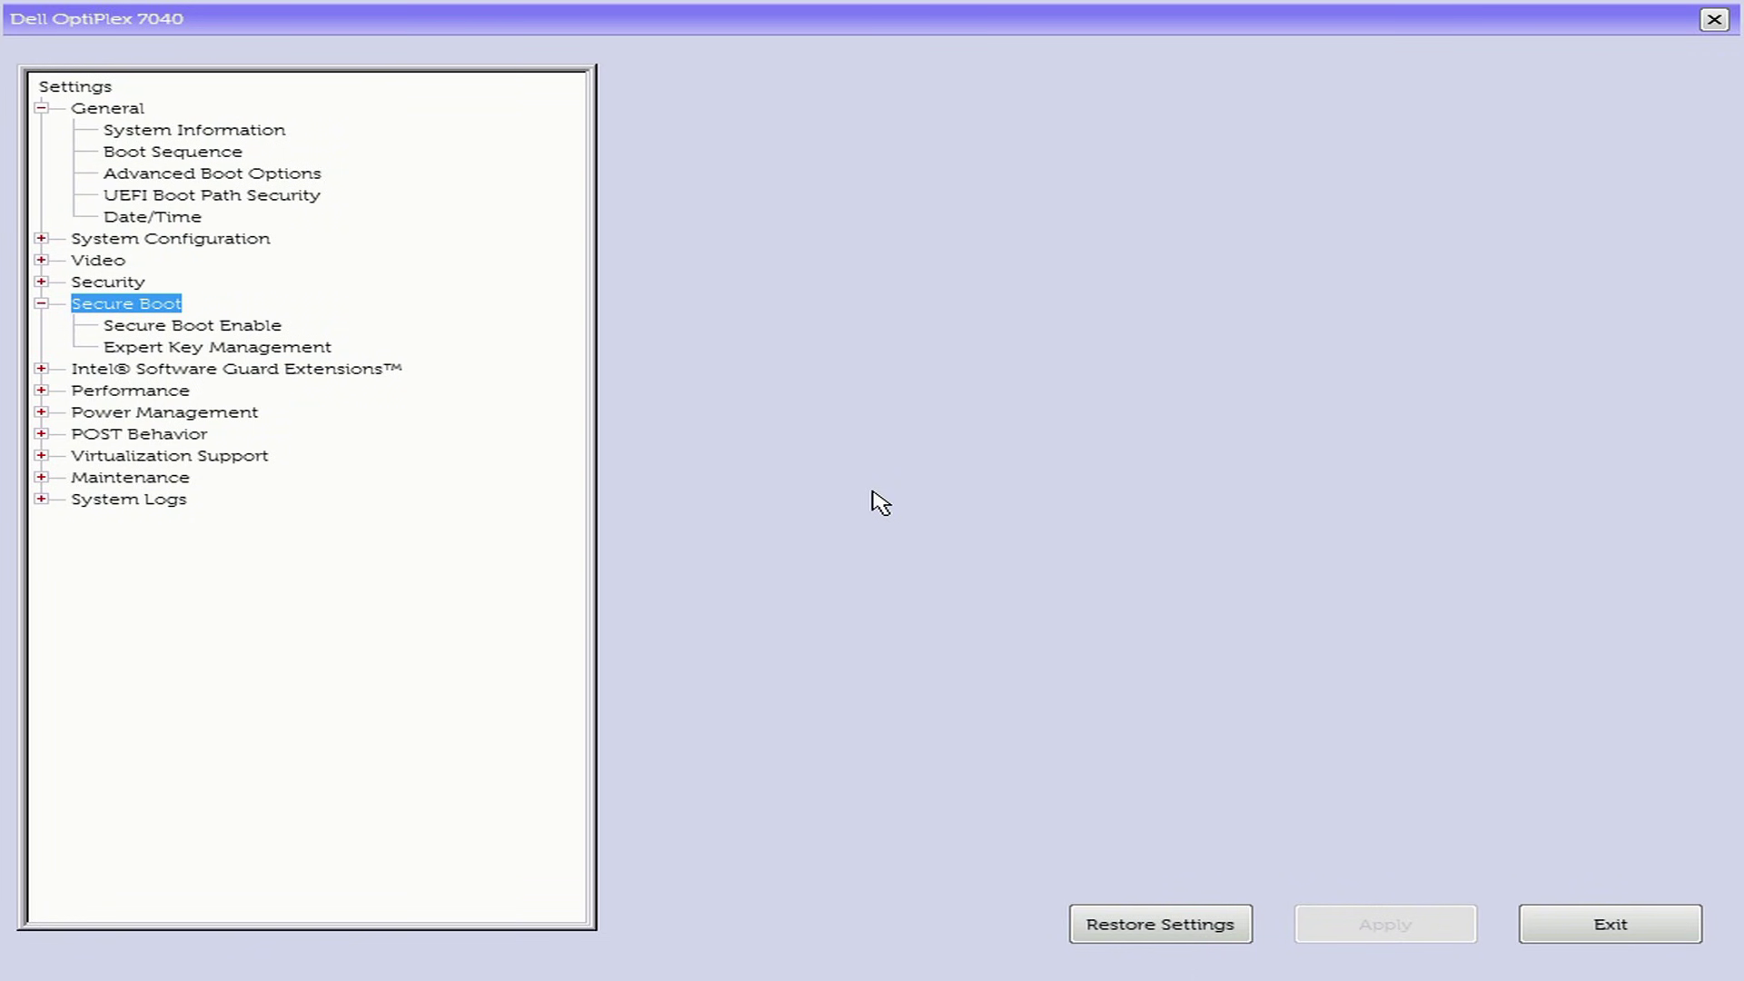
key("Down")
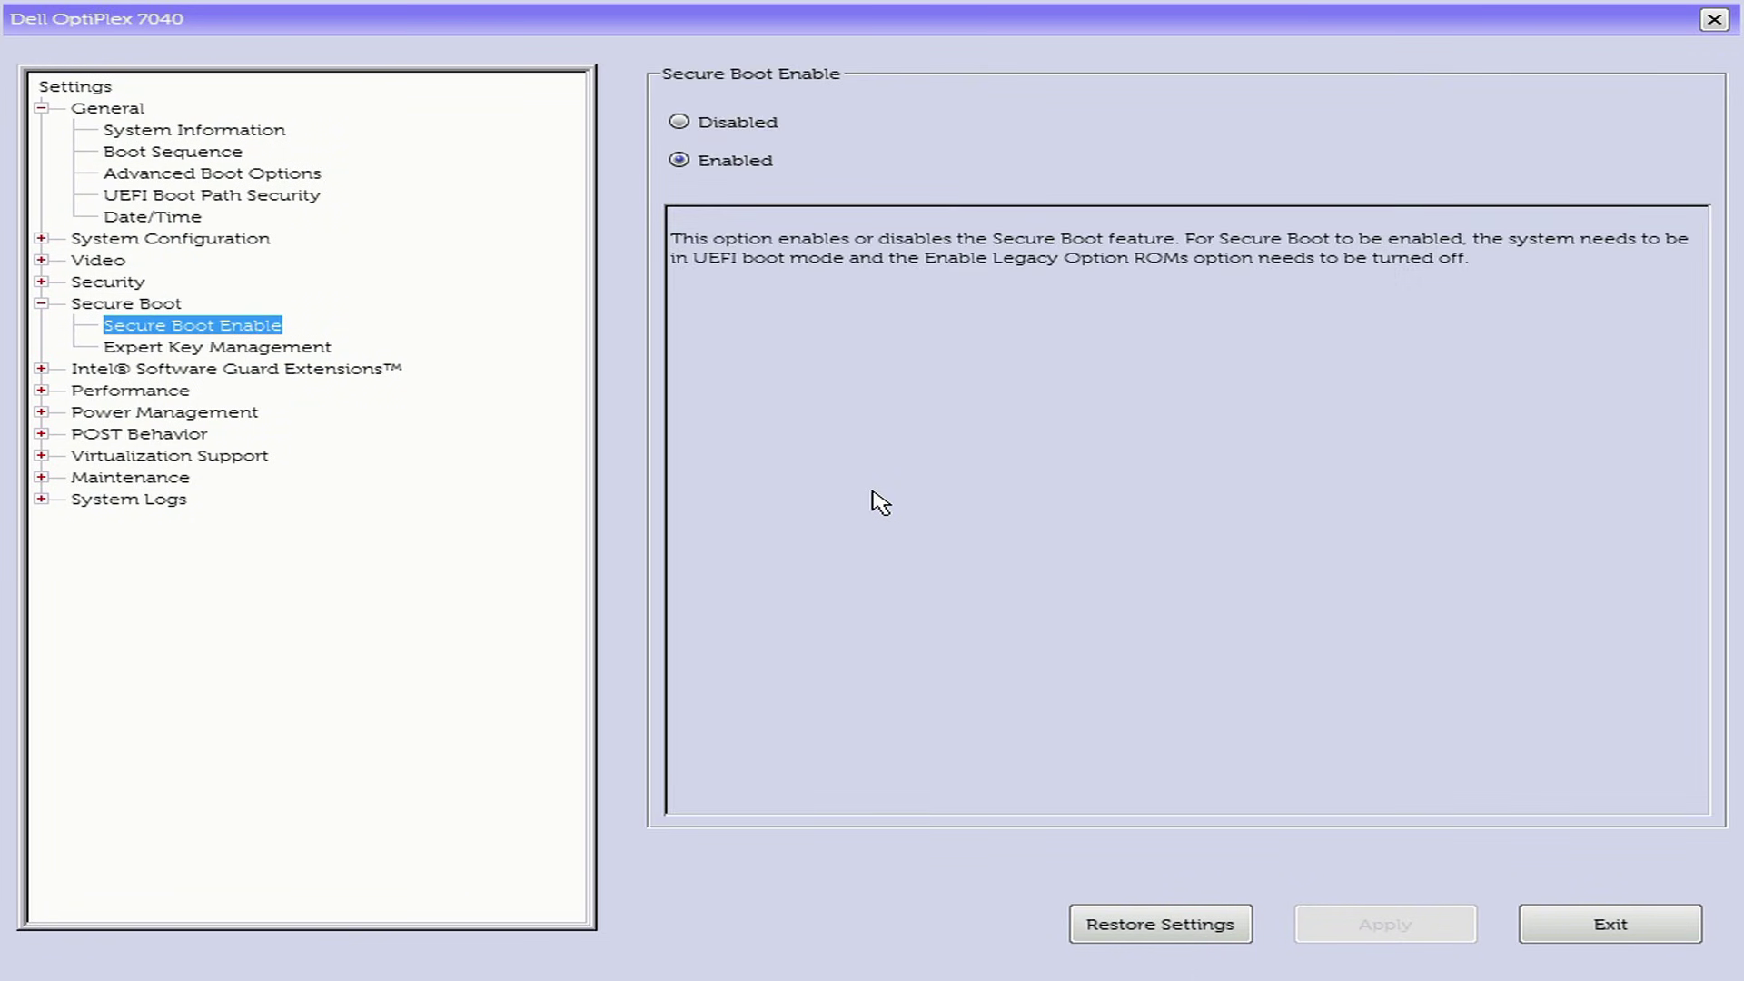
Set Secure Boot to Disabled, apply and confirm the change, and exit to restart.
left_click(678, 122)
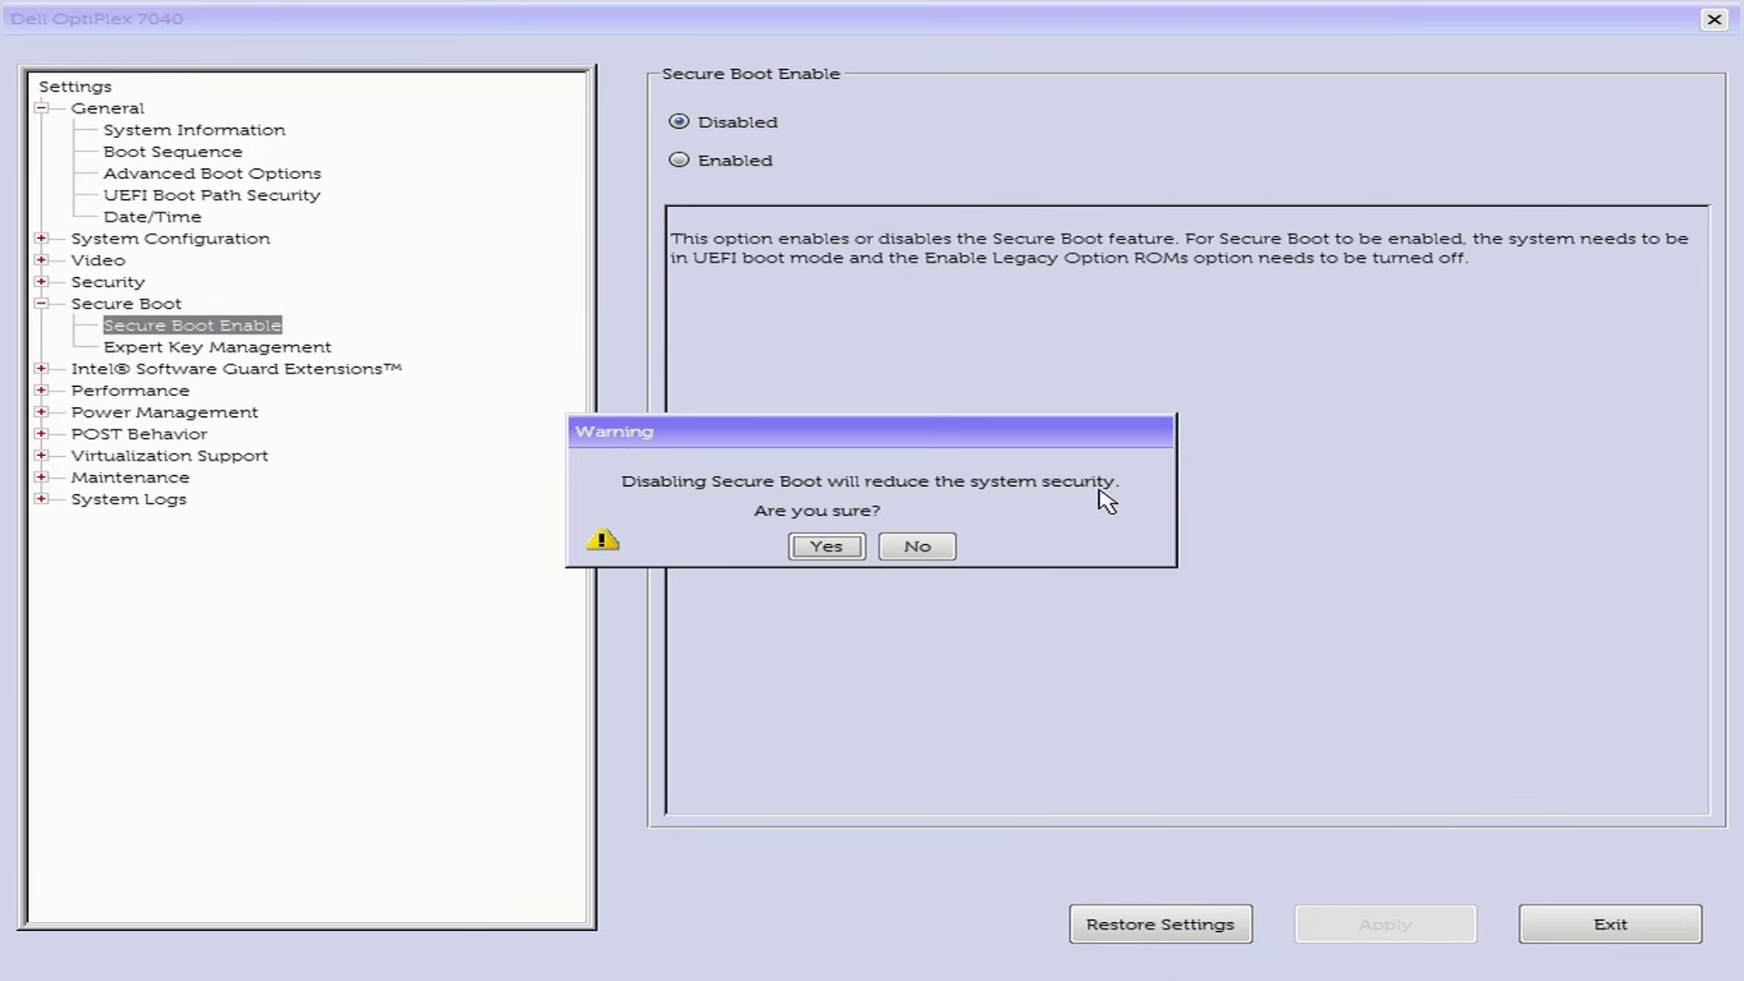
left_click(828, 546)
left_click(1387, 922)
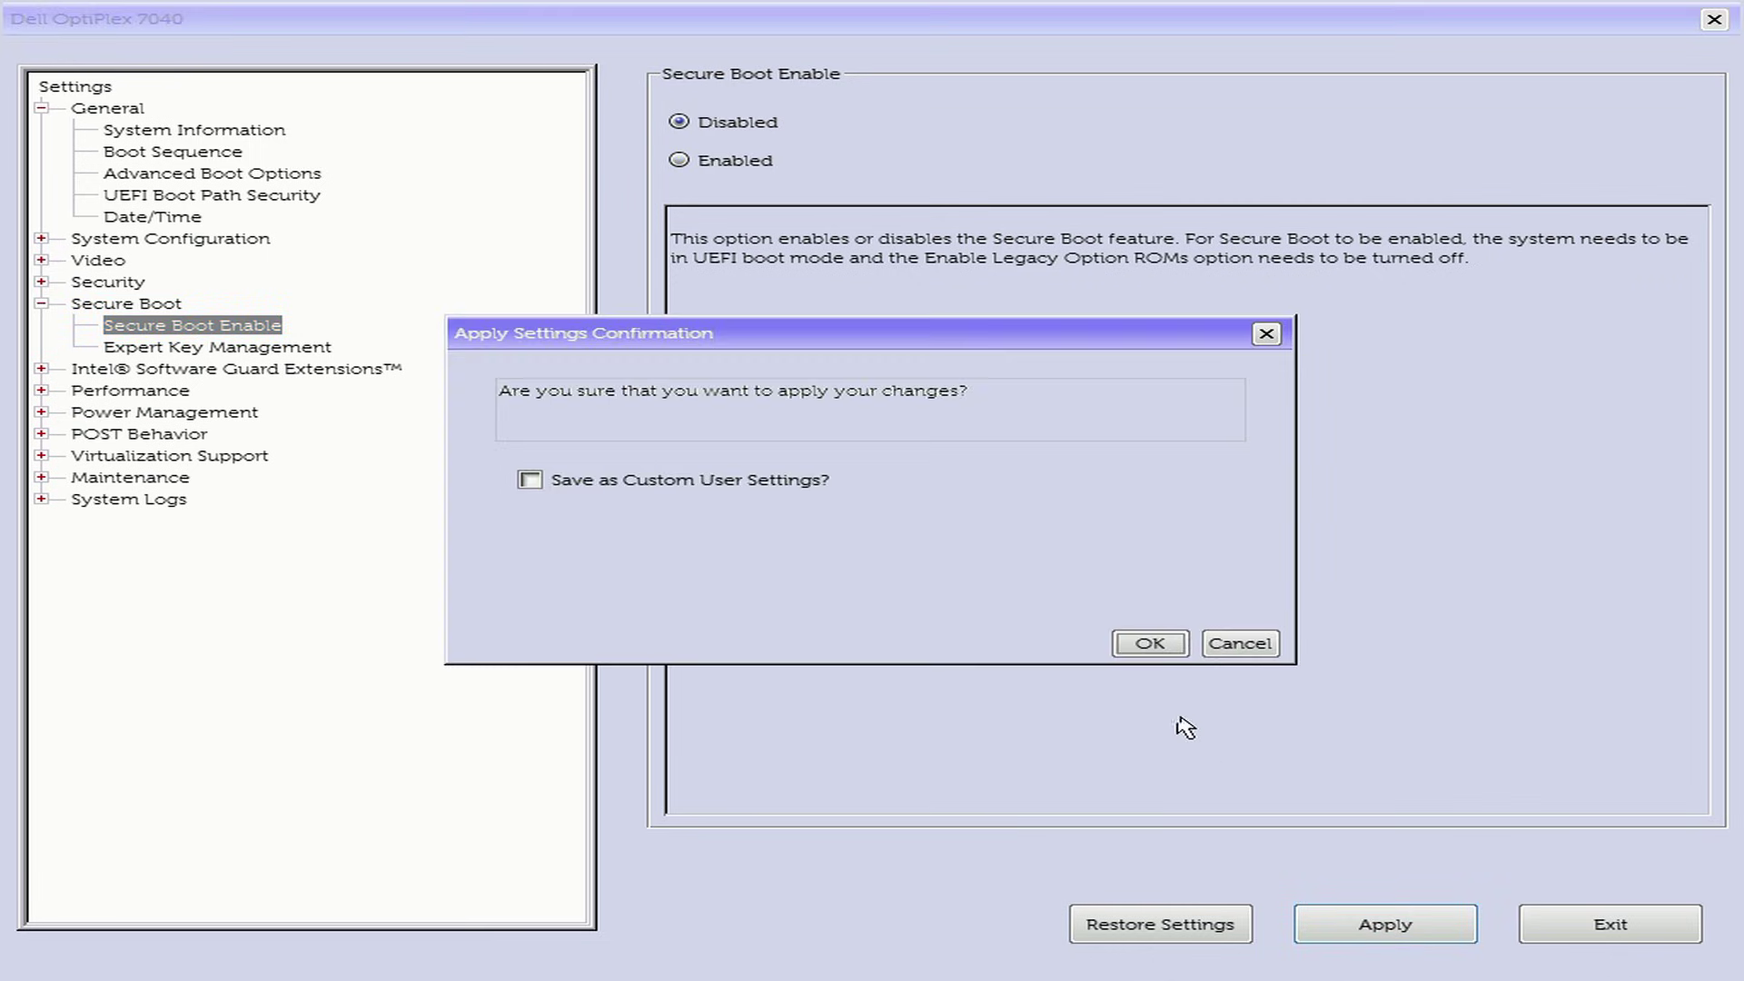
left_click(1146, 643)
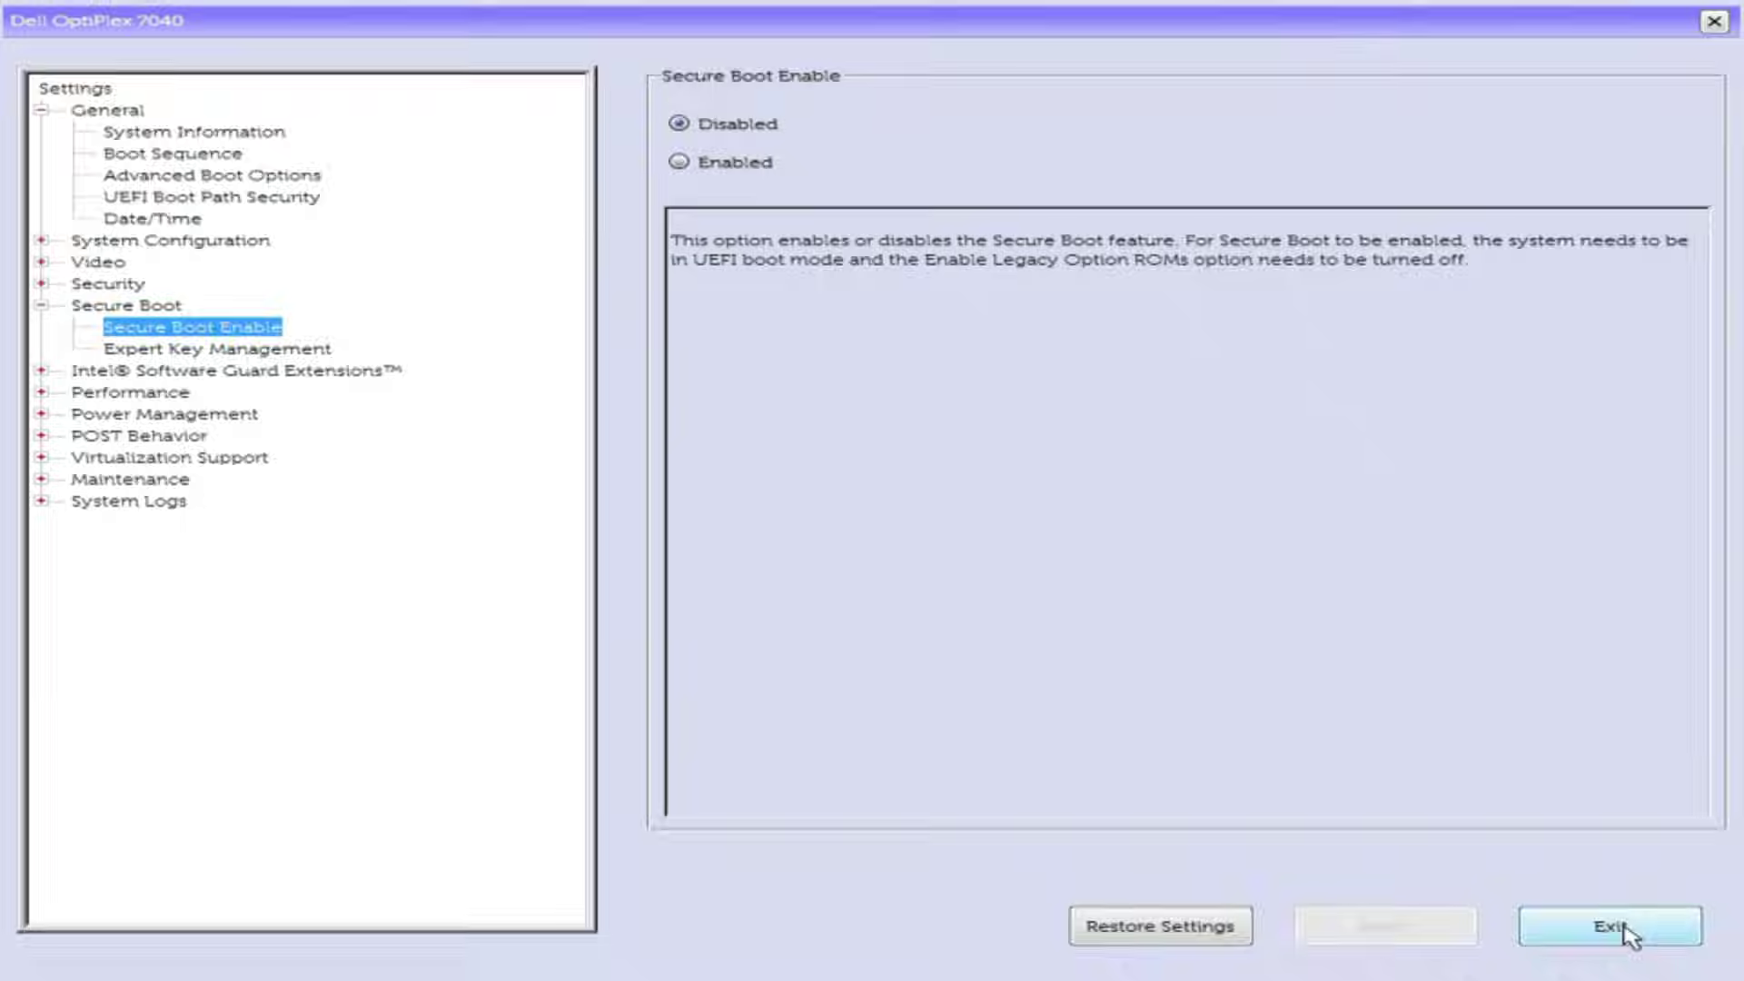
left_click(1624, 931)
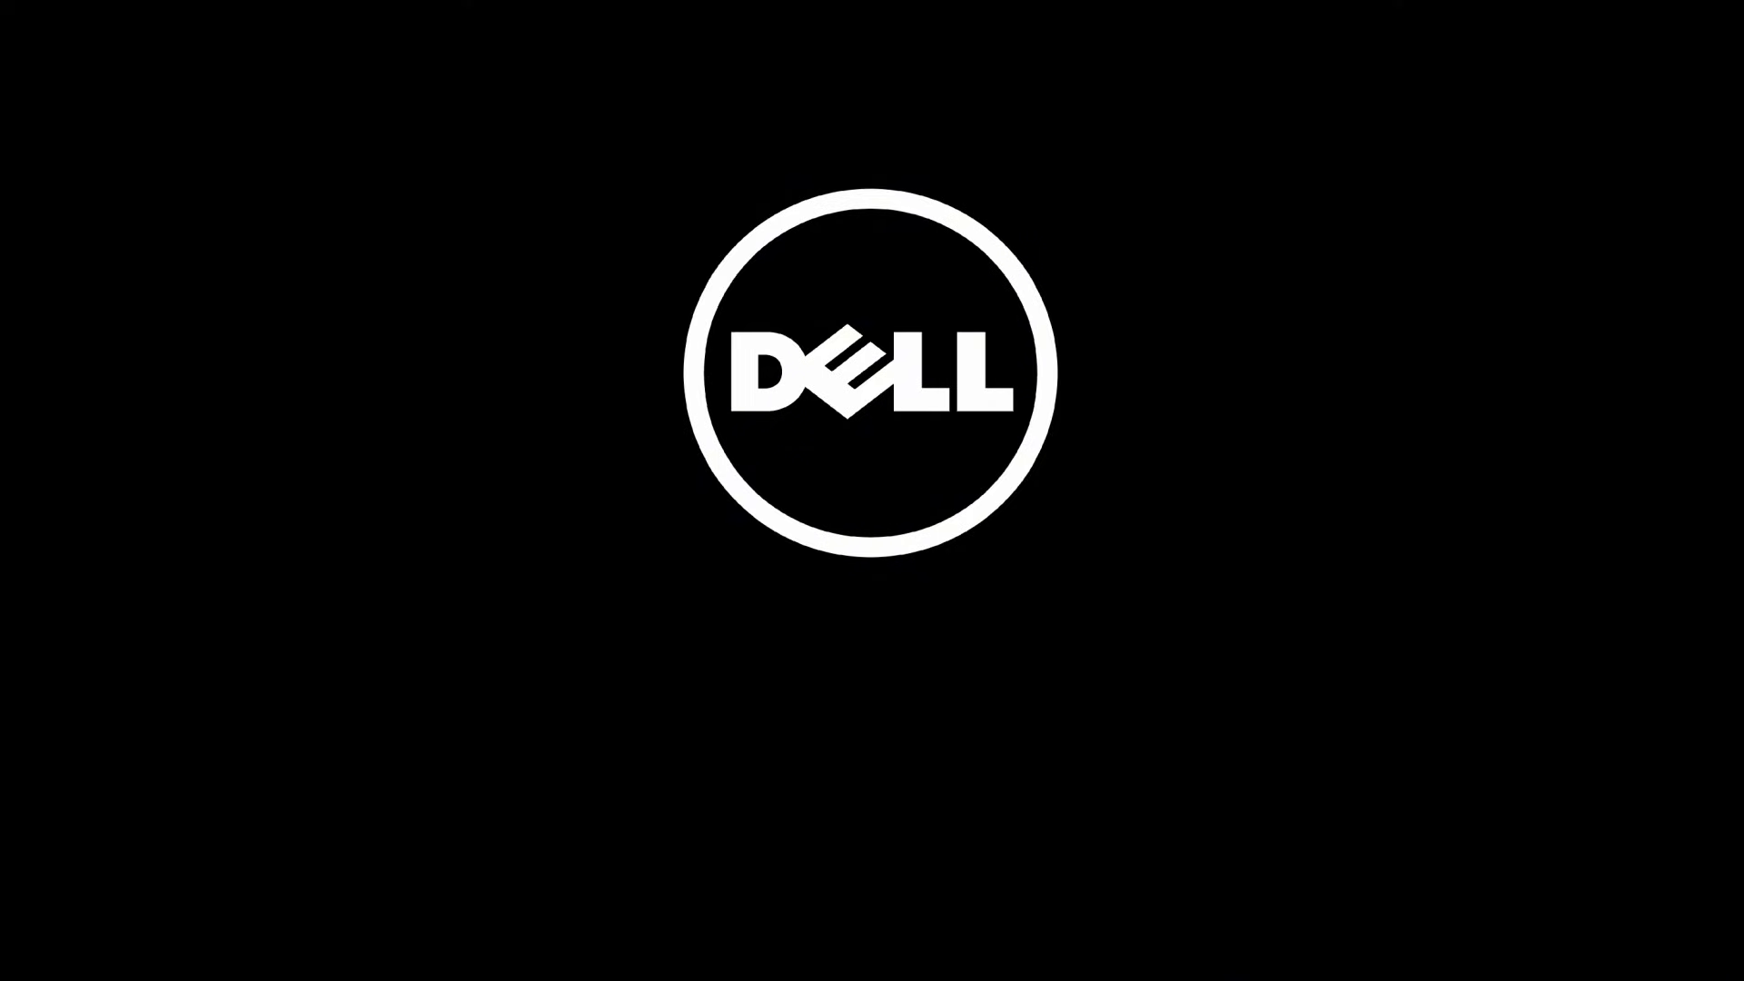
Boot from the UEFI: TONPHA USB 2.0 Classic 5.00 entry in the F12 boot menu.
key("F12")
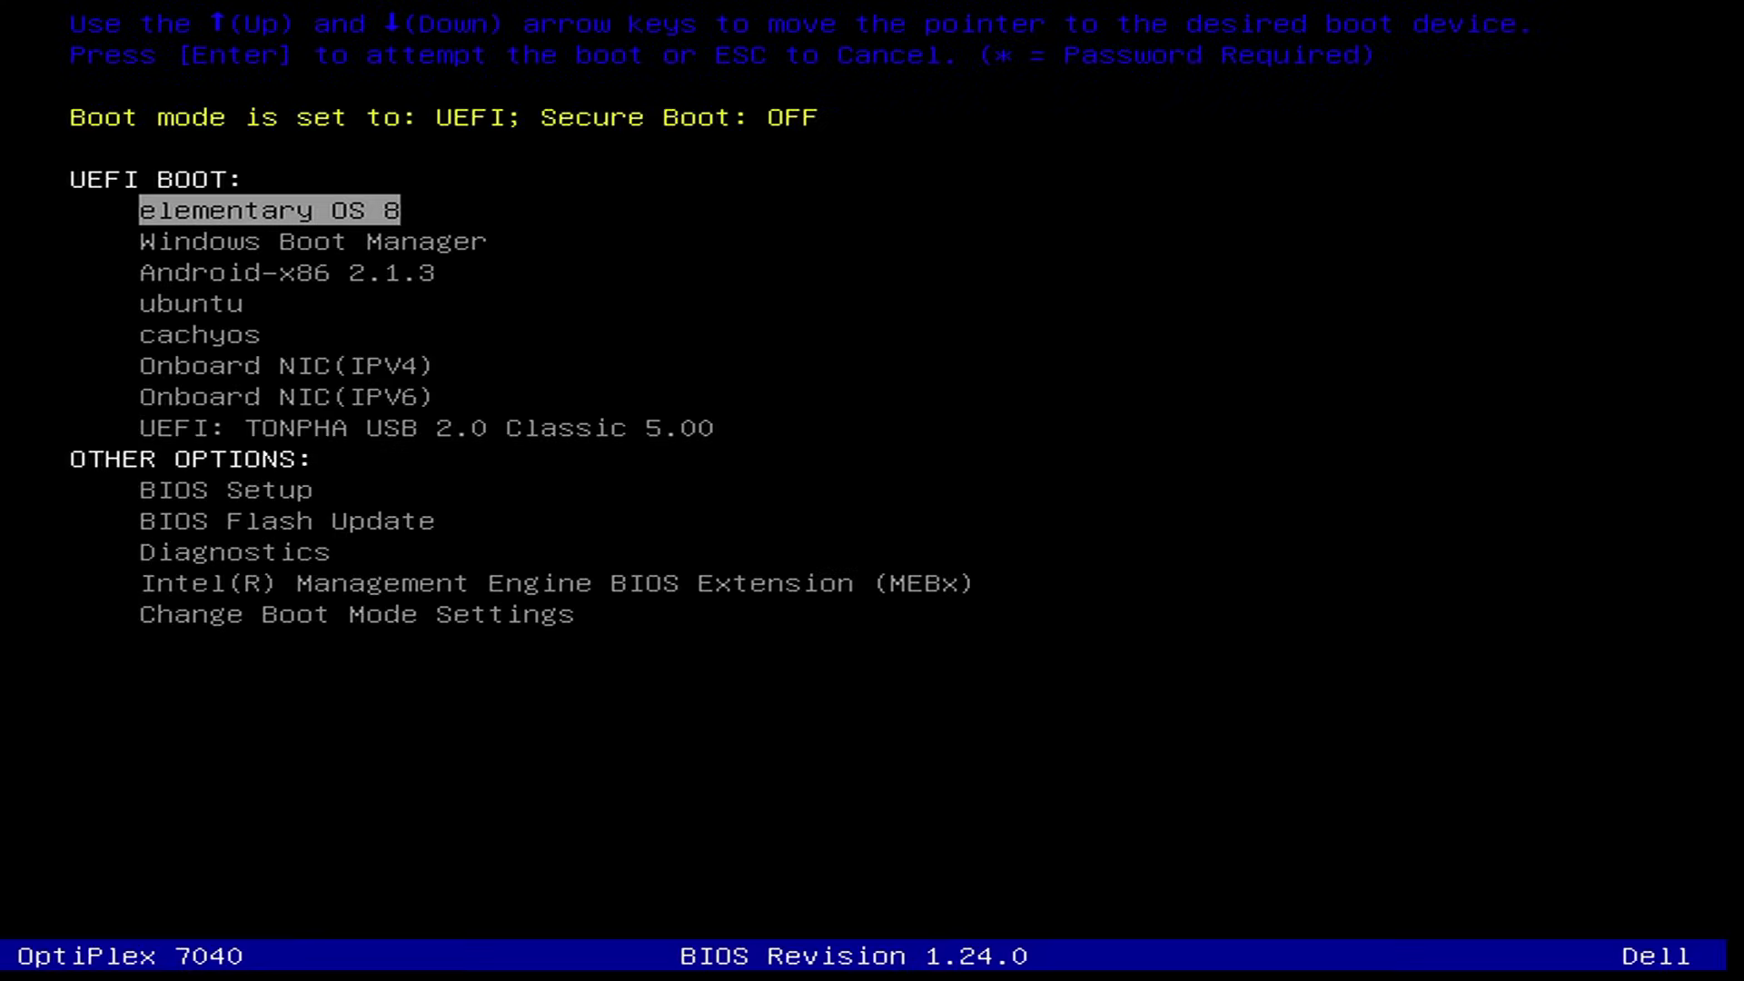
key("Down")
key("Down")
key("Down")
key("Down")
key("Down")
key("Down")
key("Down")
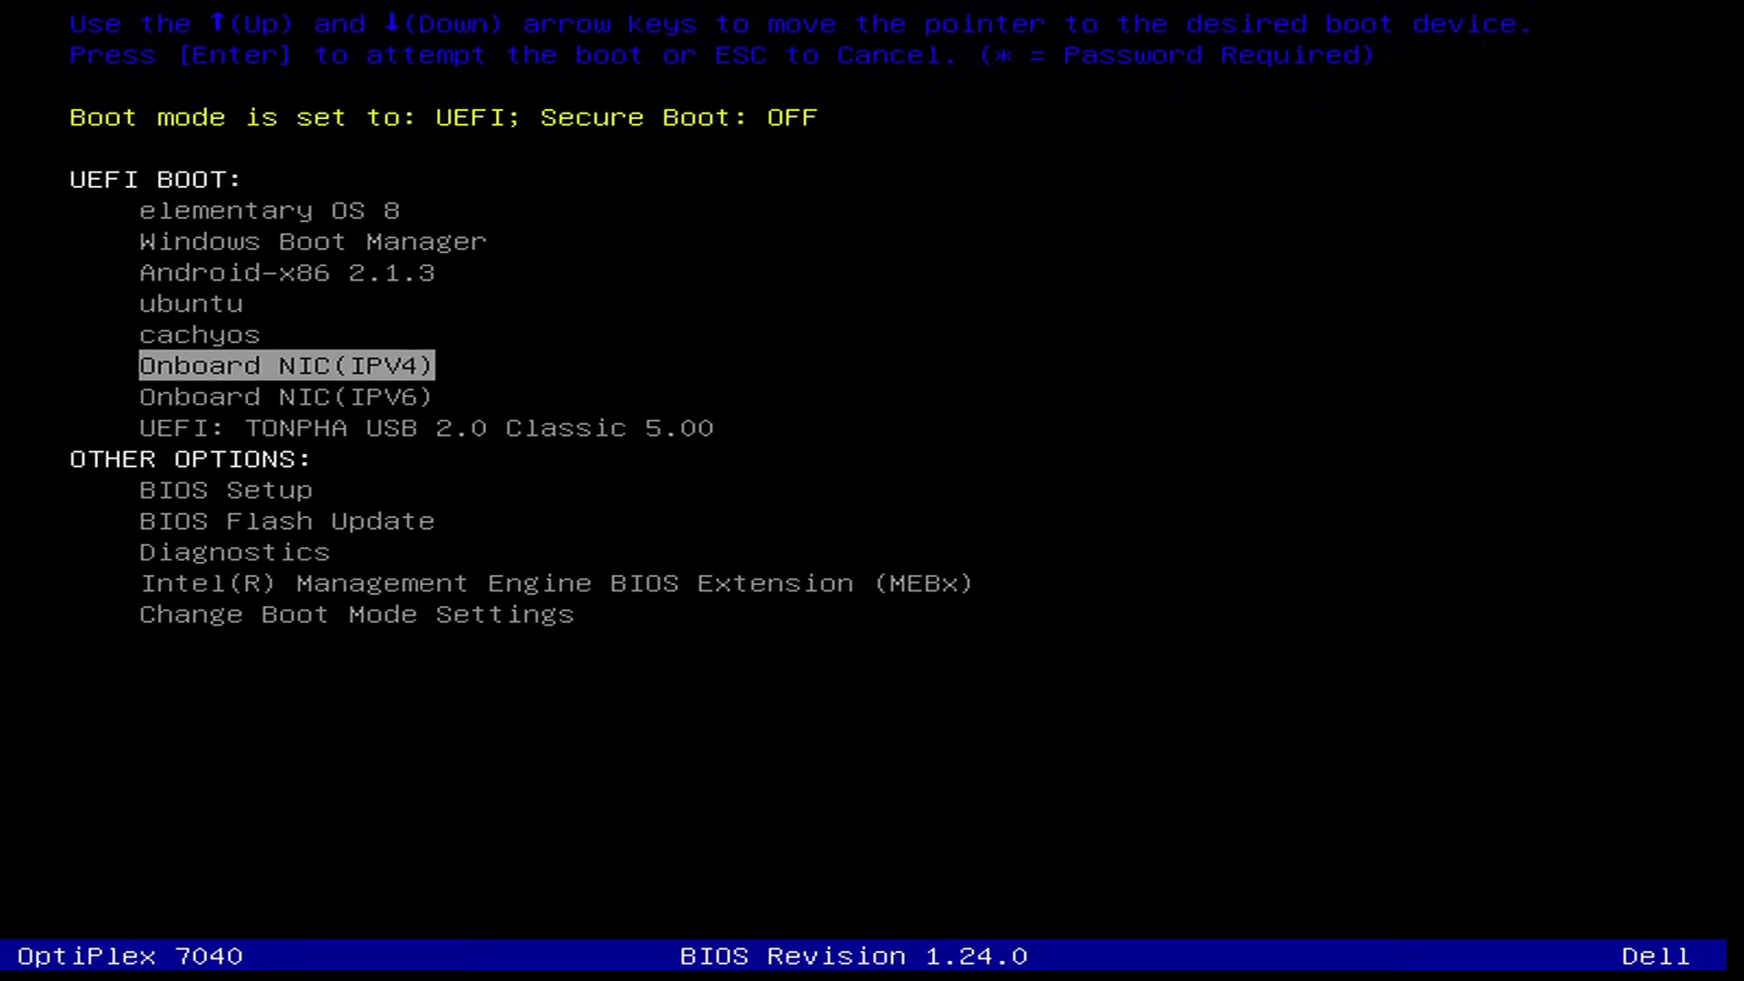
key("Return")
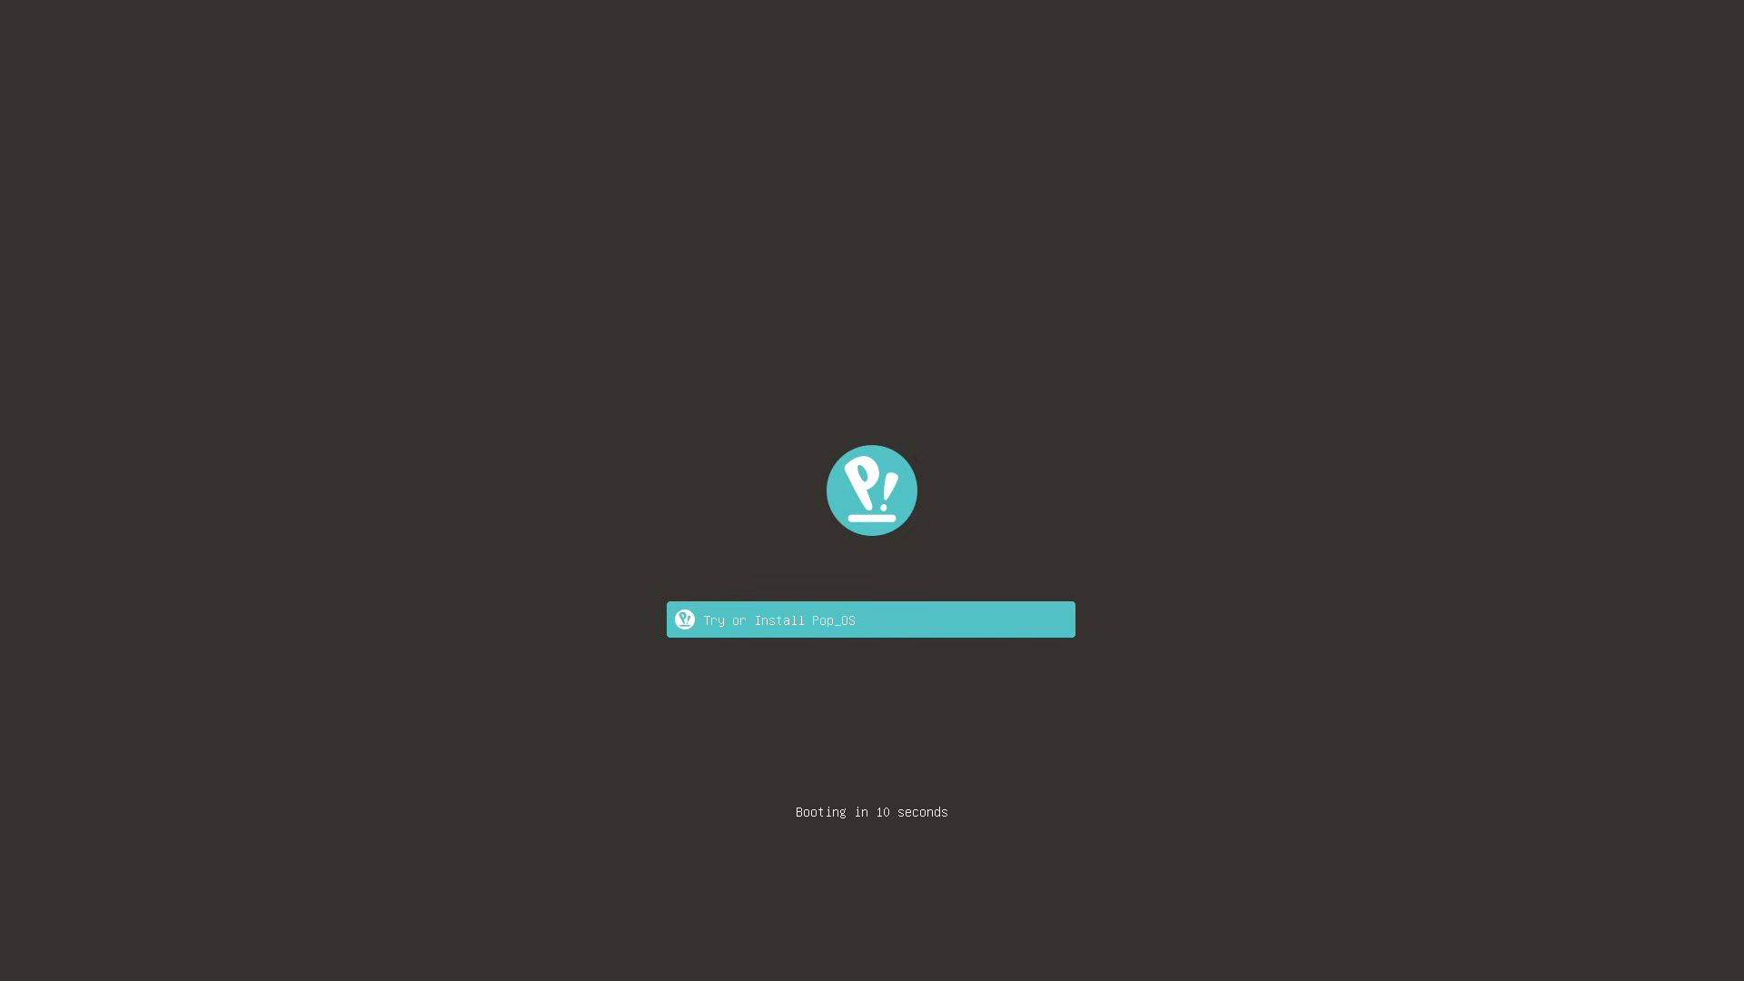
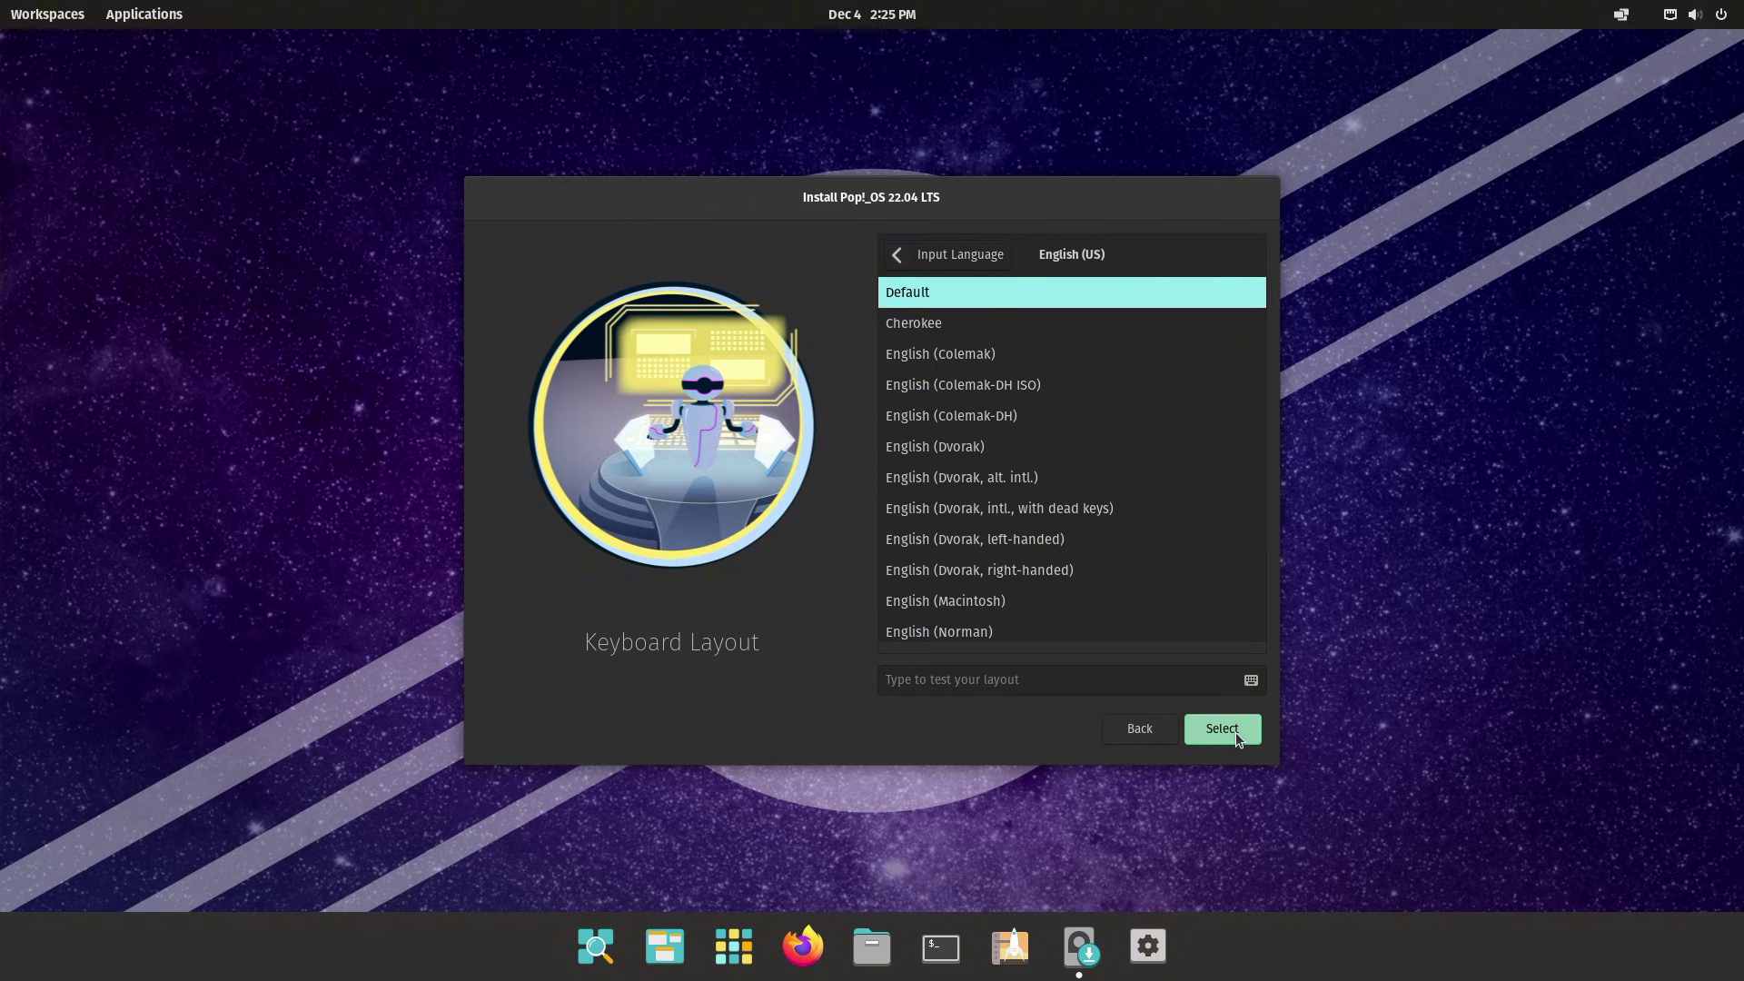
Keep the default keyboard layout and clean-install Pop!_OS, erasing the 256 GB WDC drive.
left_click(1235, 732)
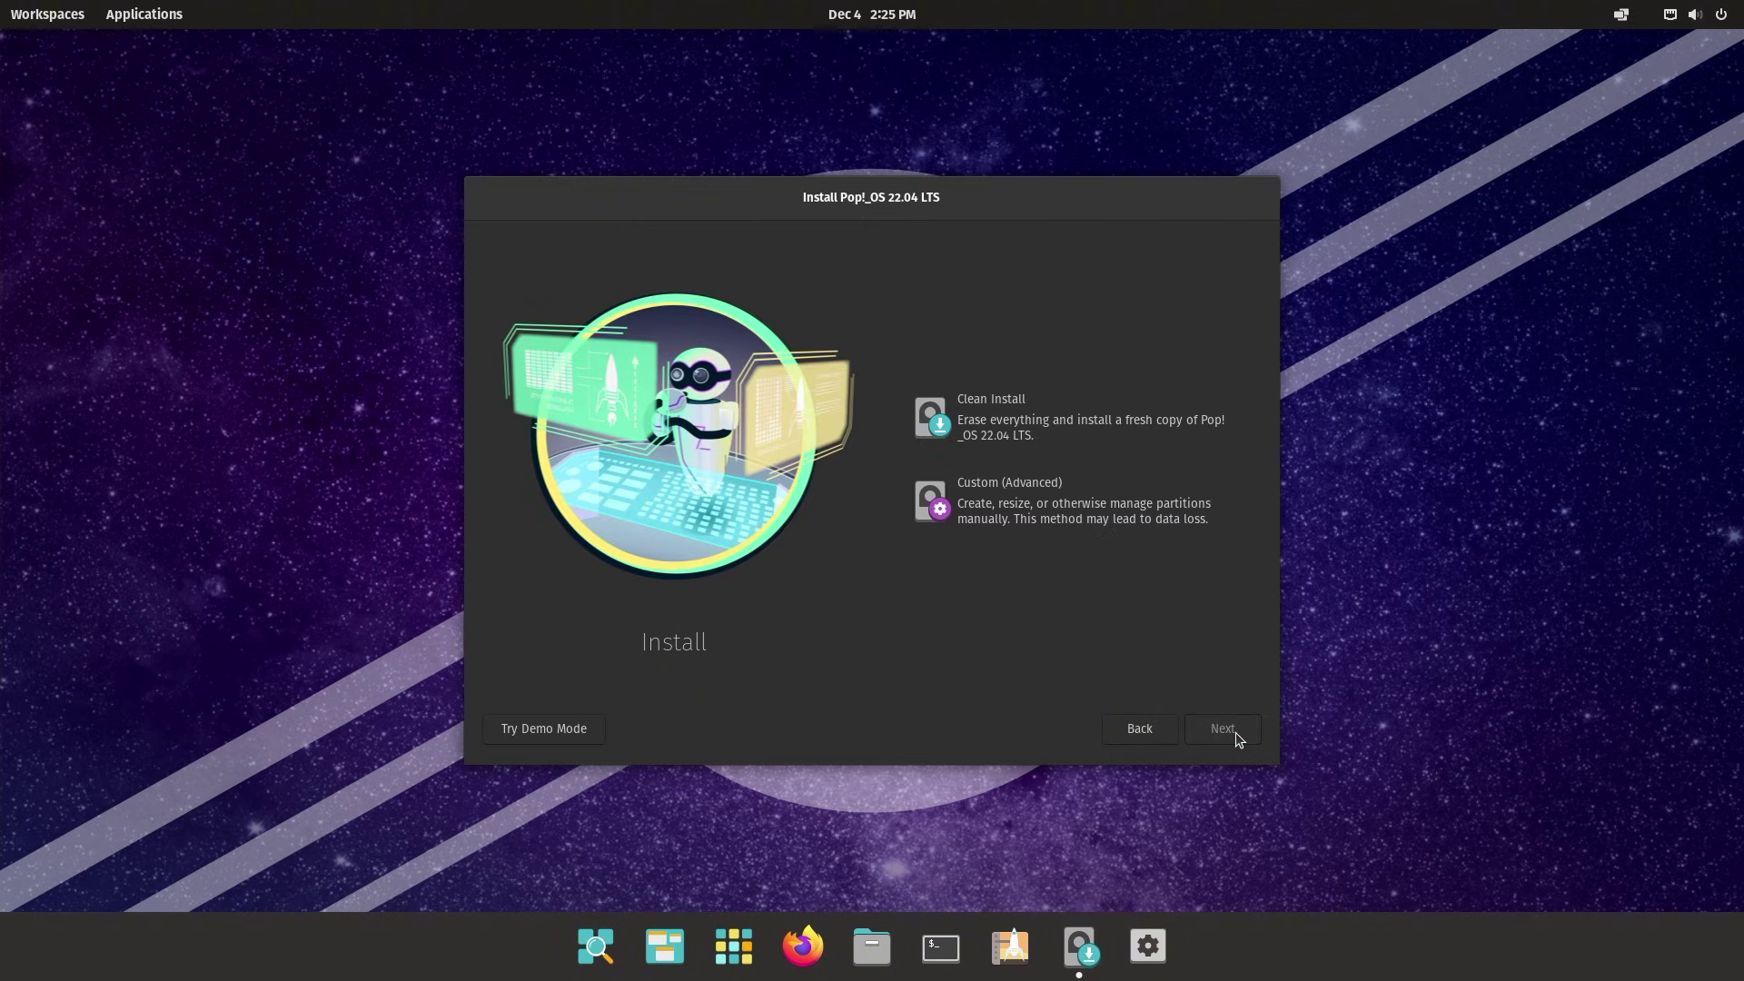
left_click(1087, 418)
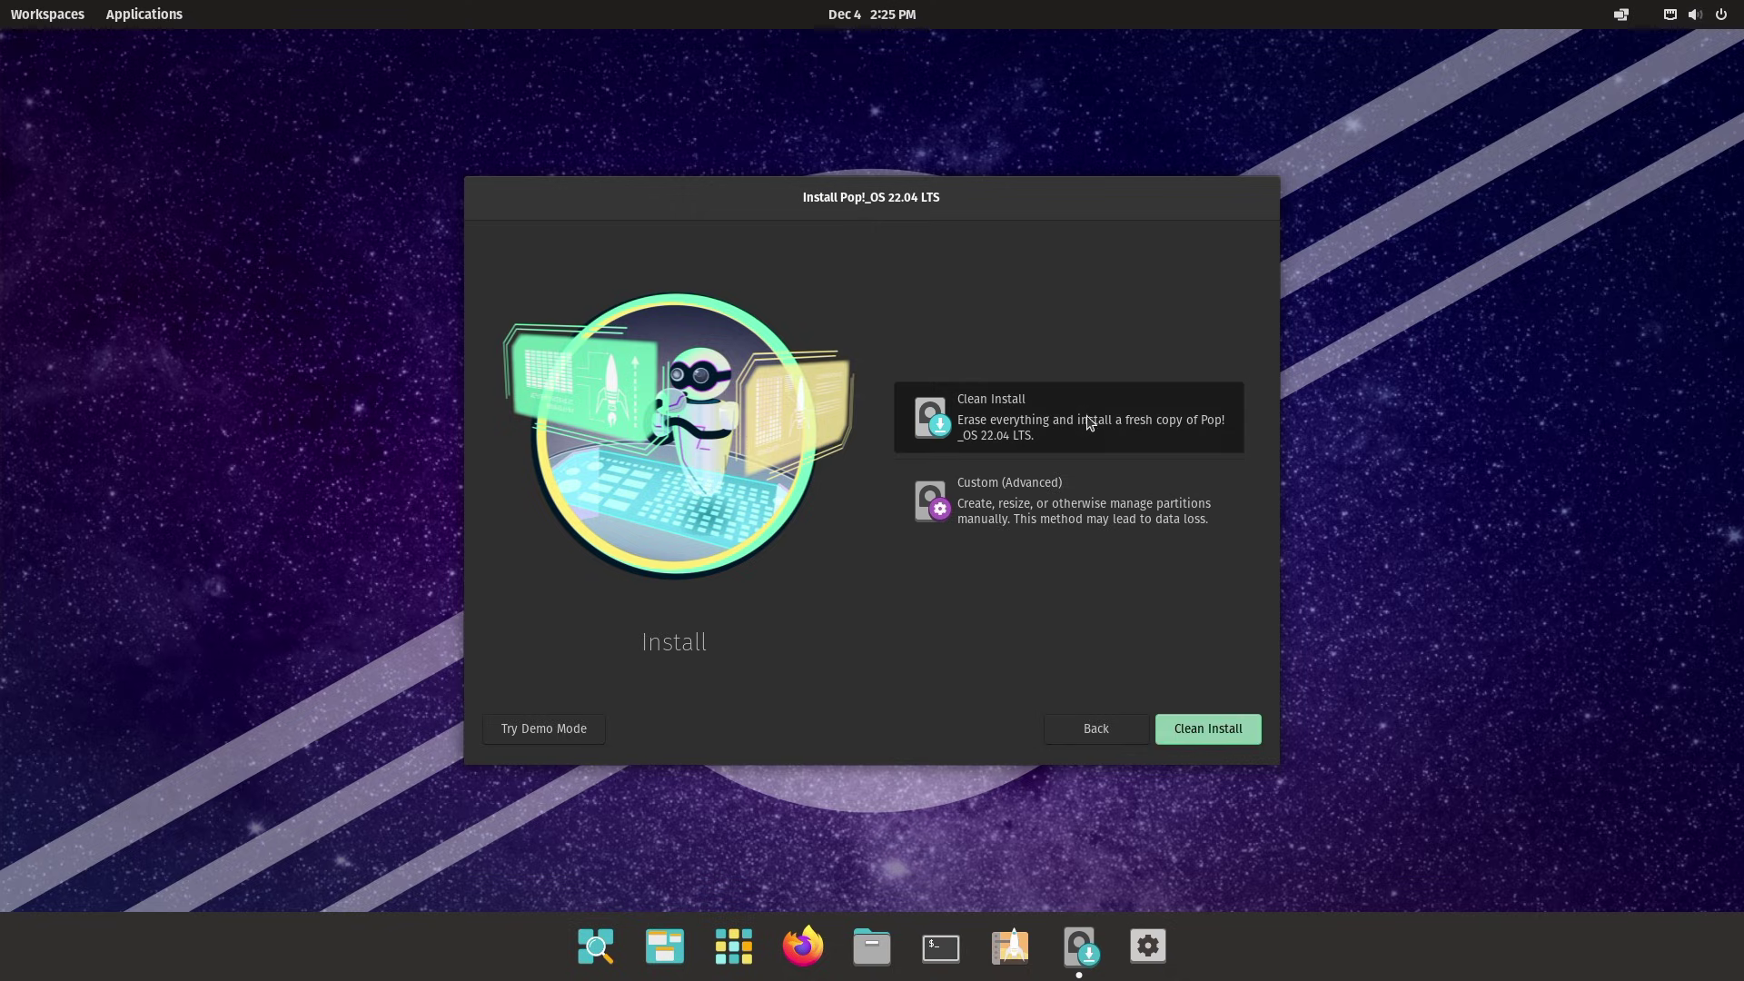
left_click(1235, 734)
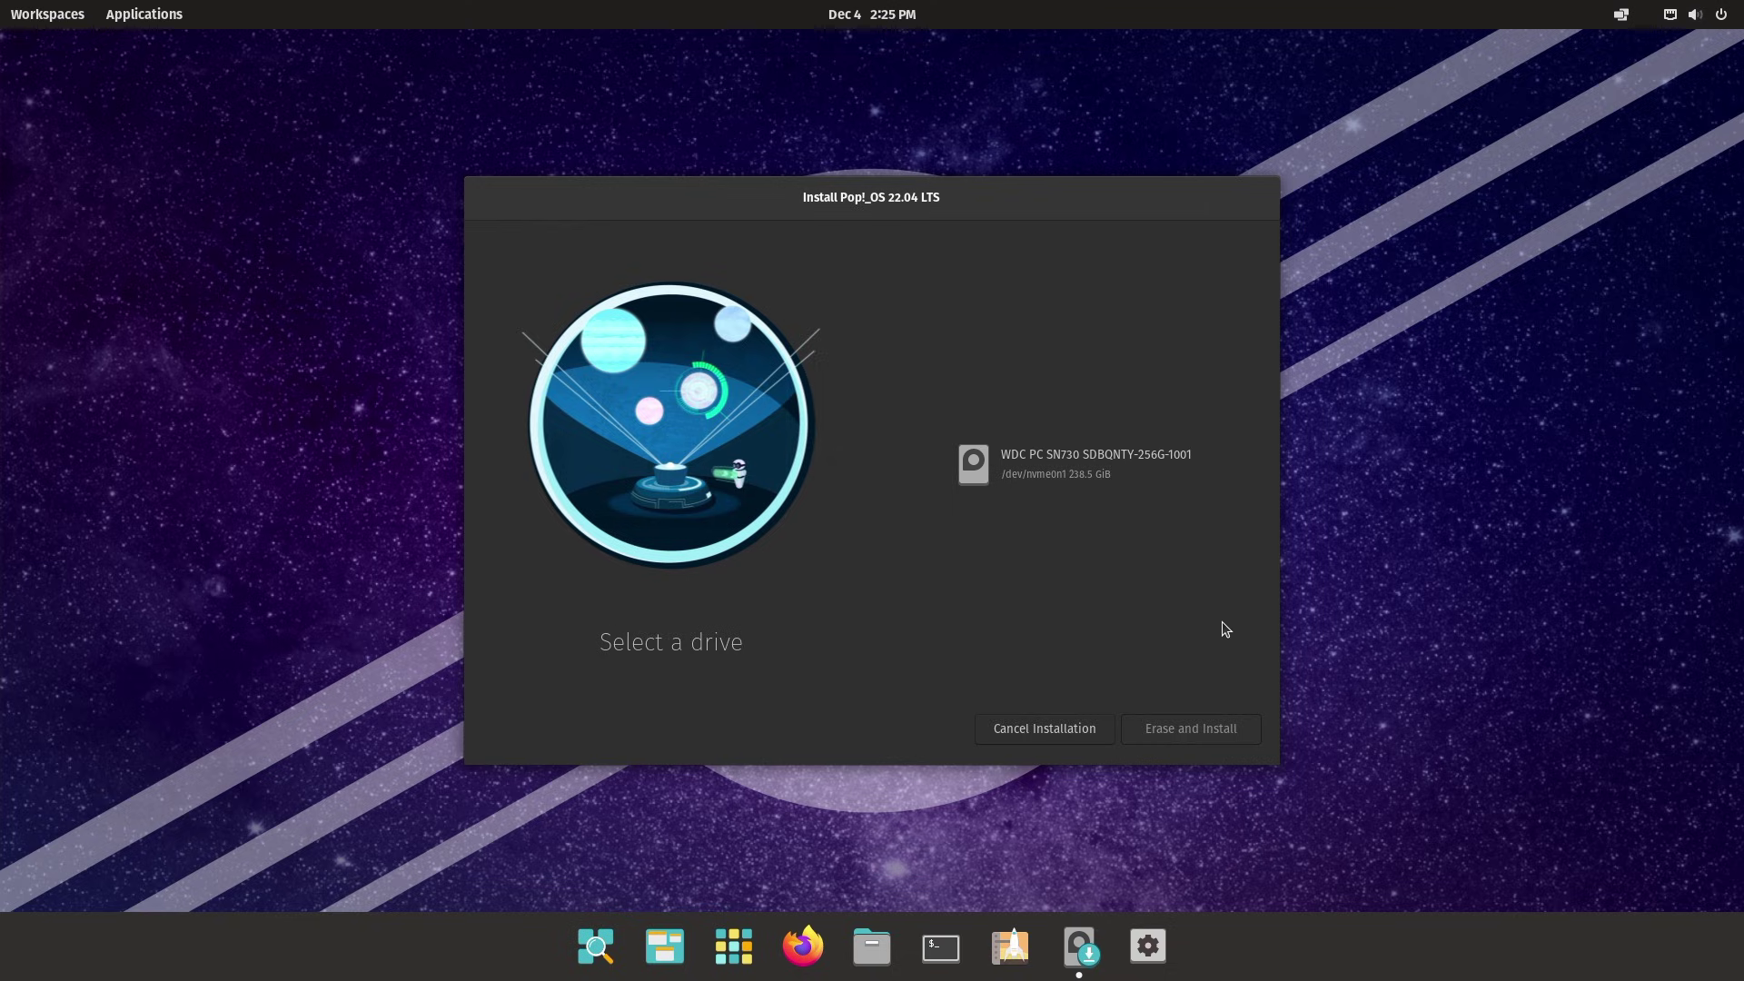
left_click(1175, 474)
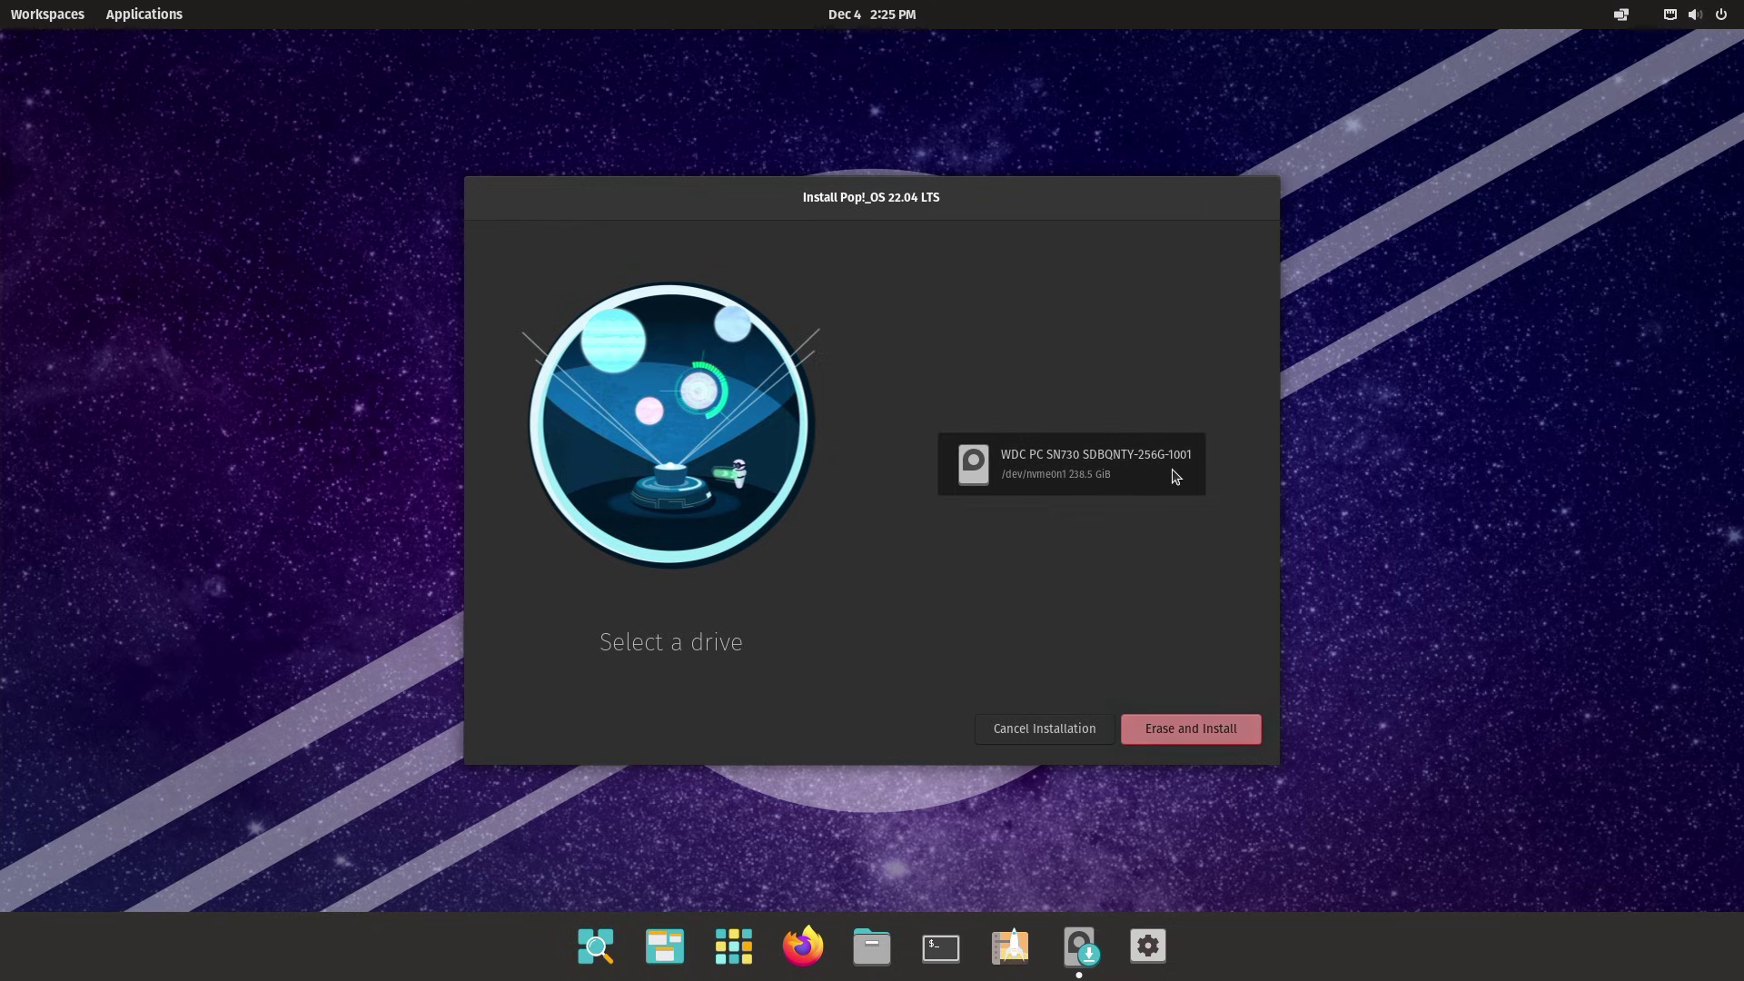
left_click(1246, 736)
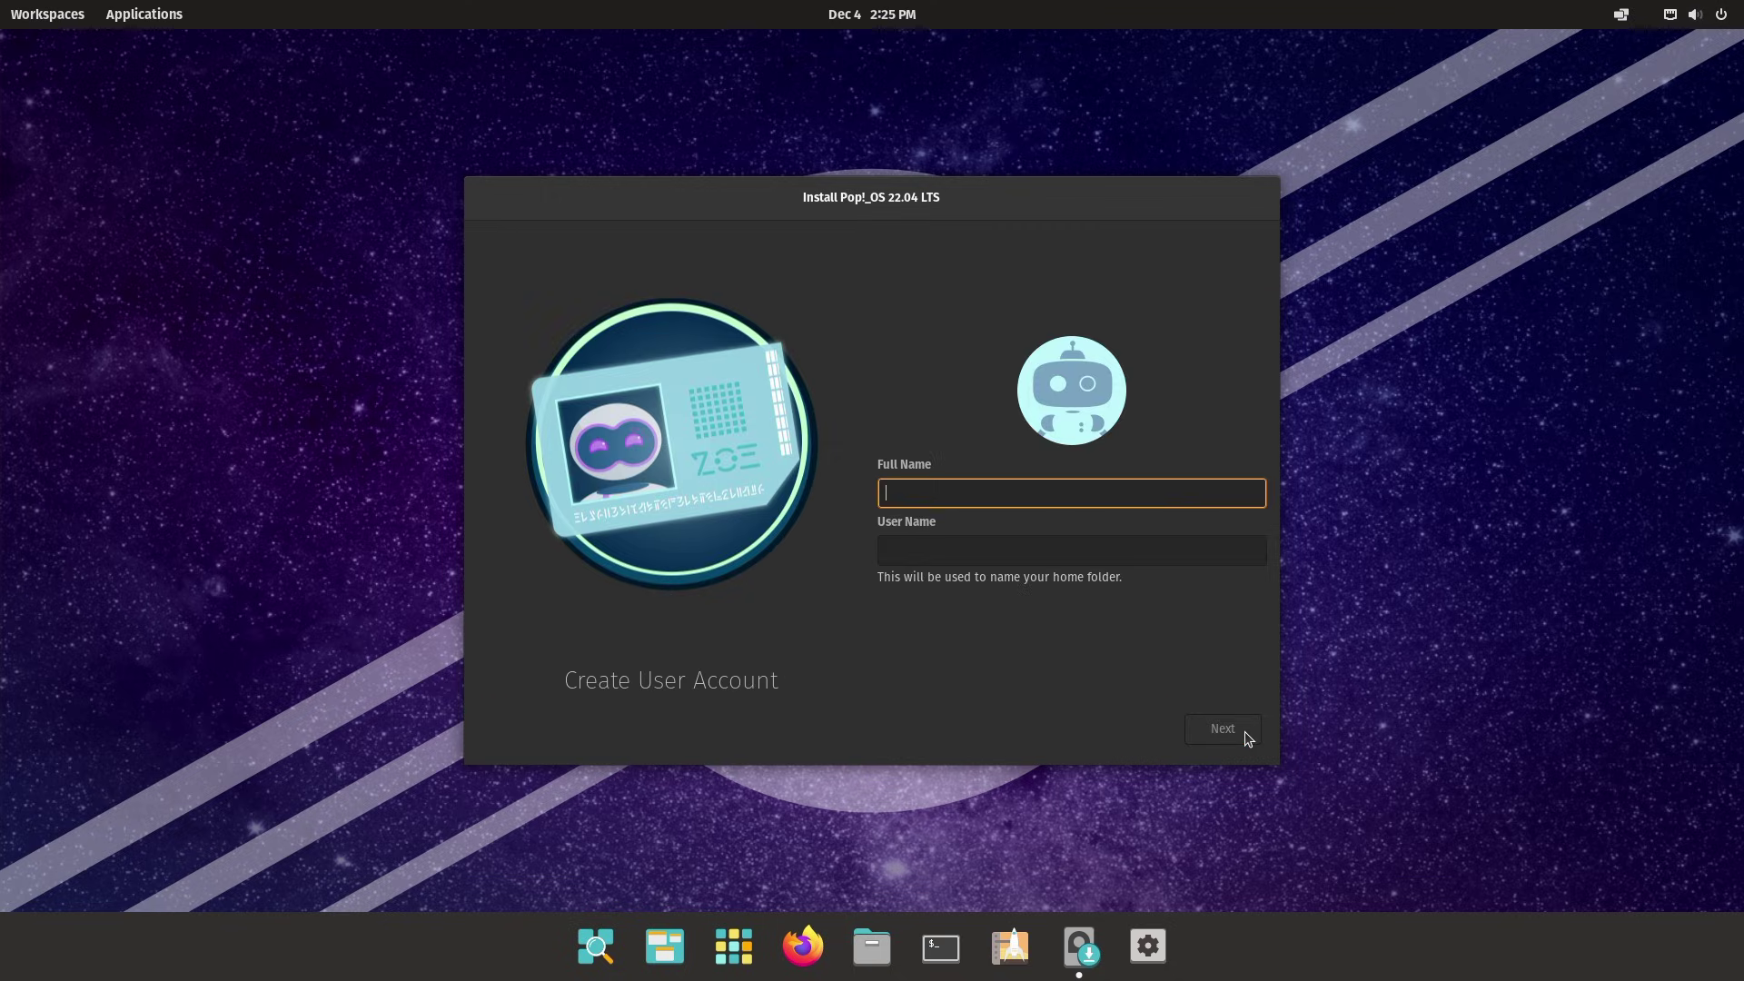
Enter the new account's full name and set a matching, confirmed password.
type("Lab")
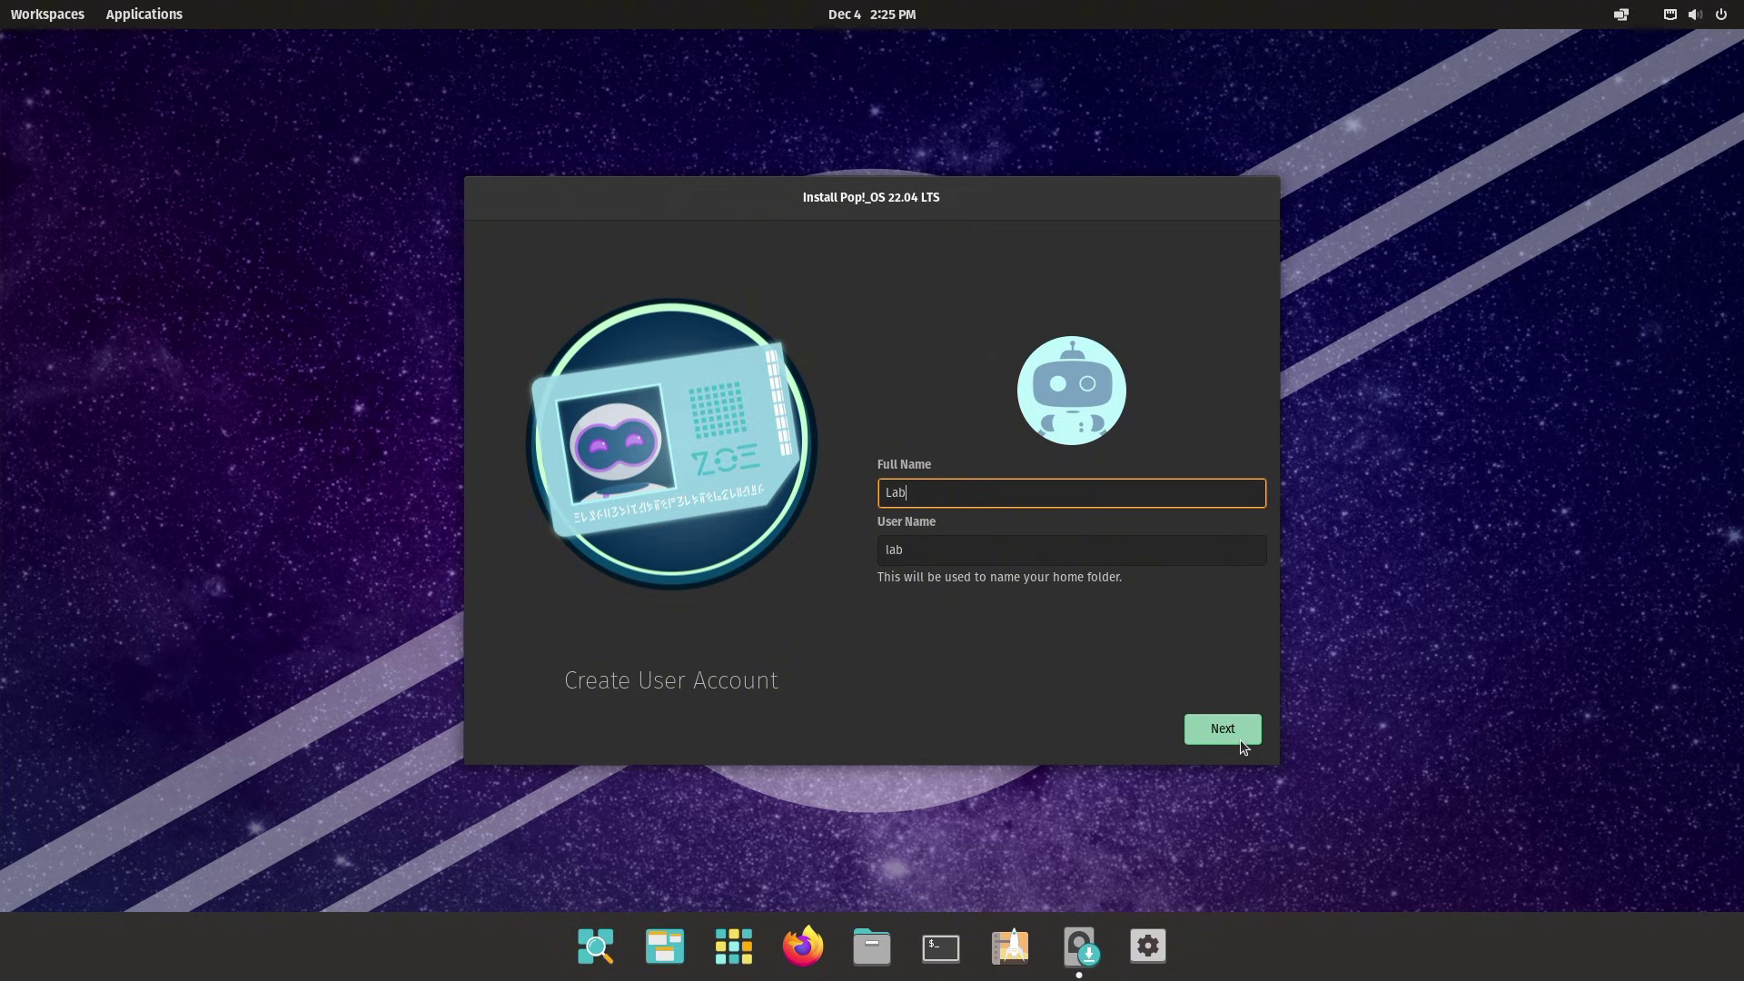
left_click(1240, 737)
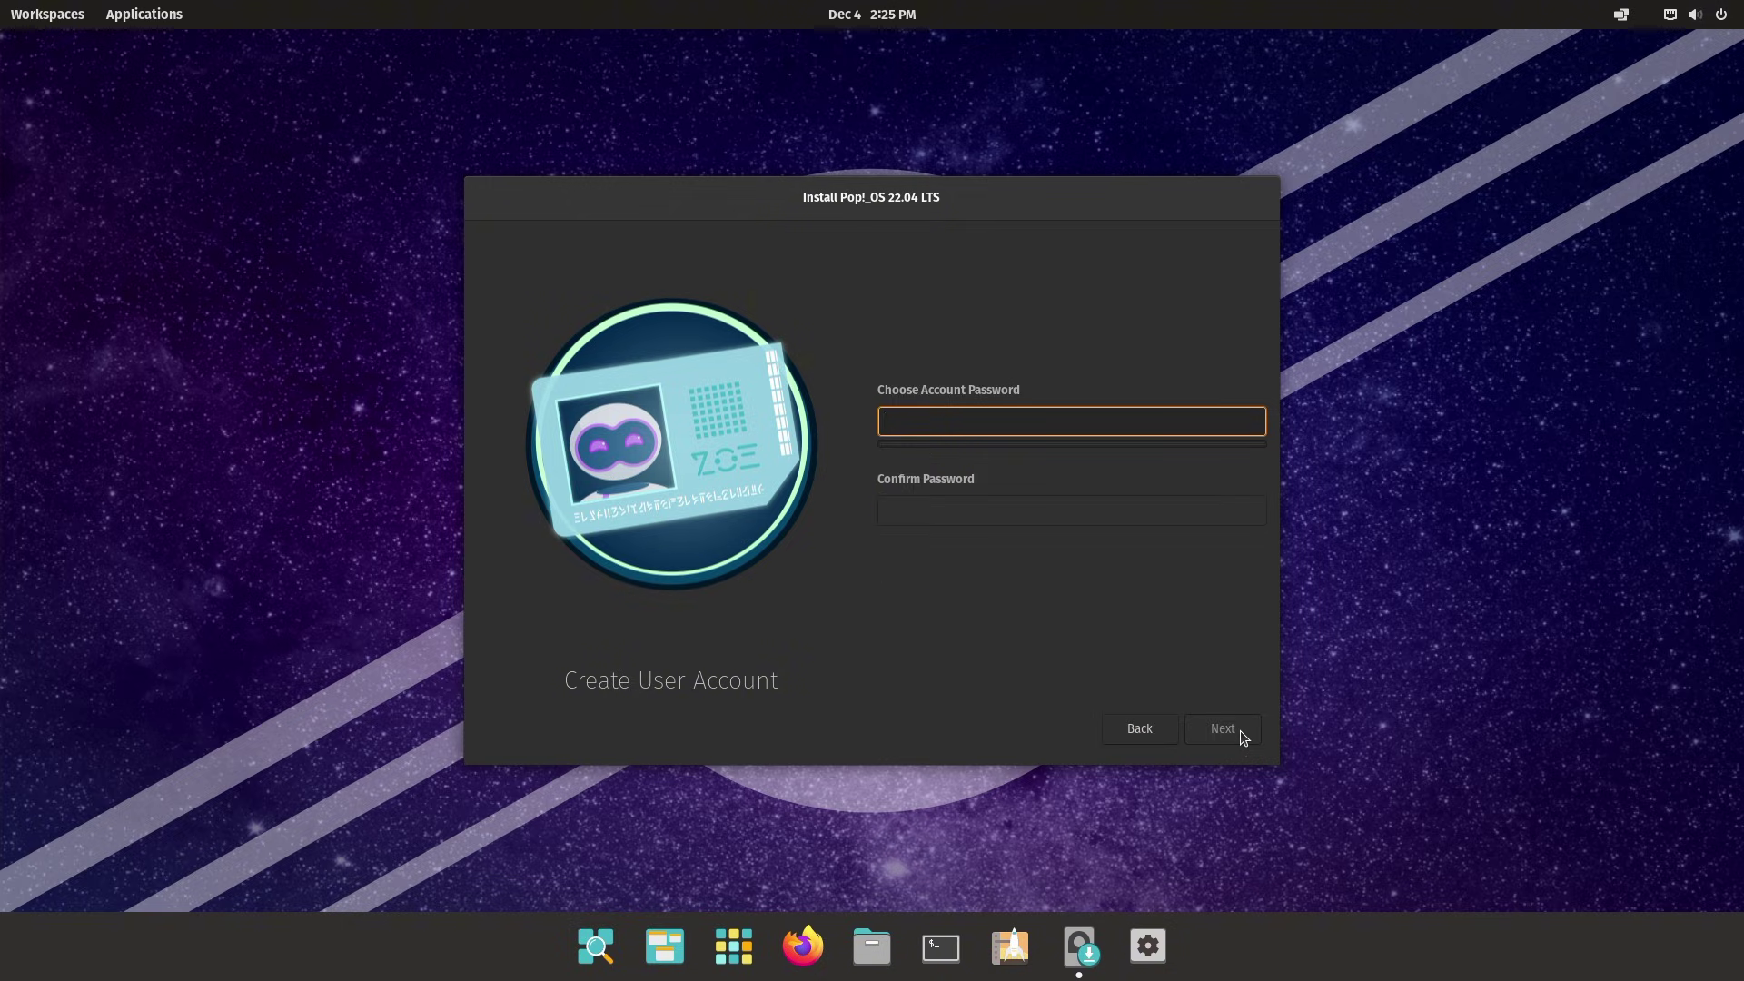
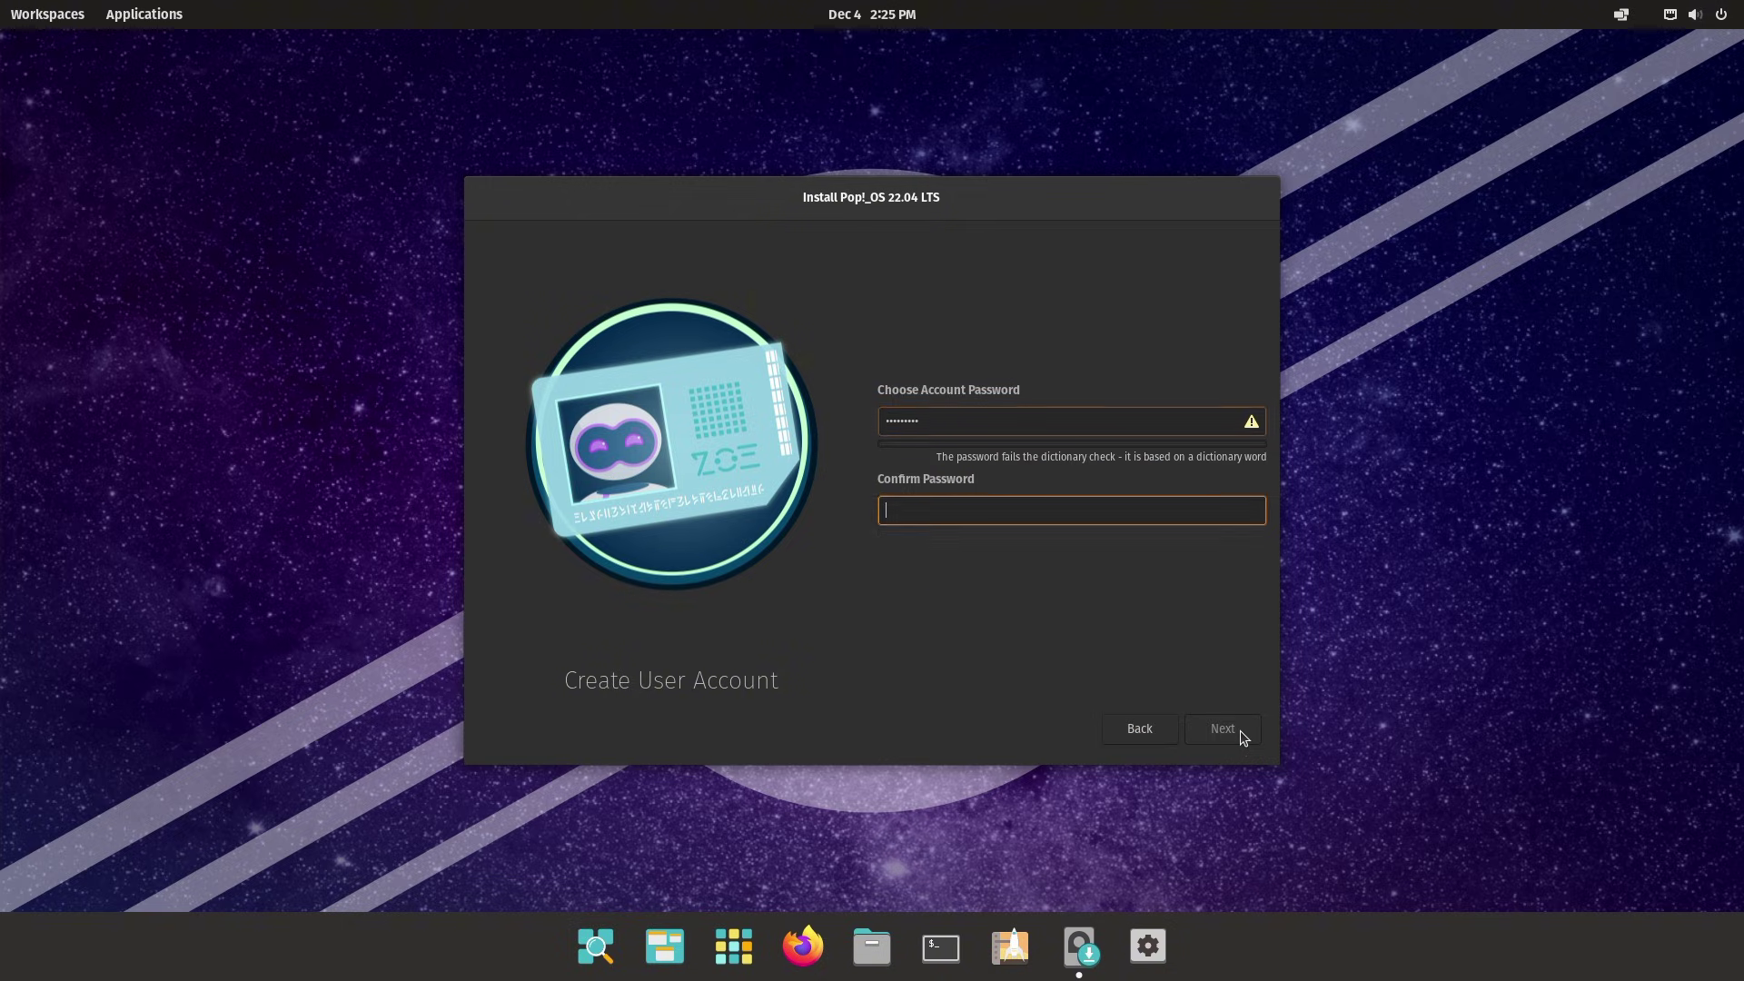
key("Tab")
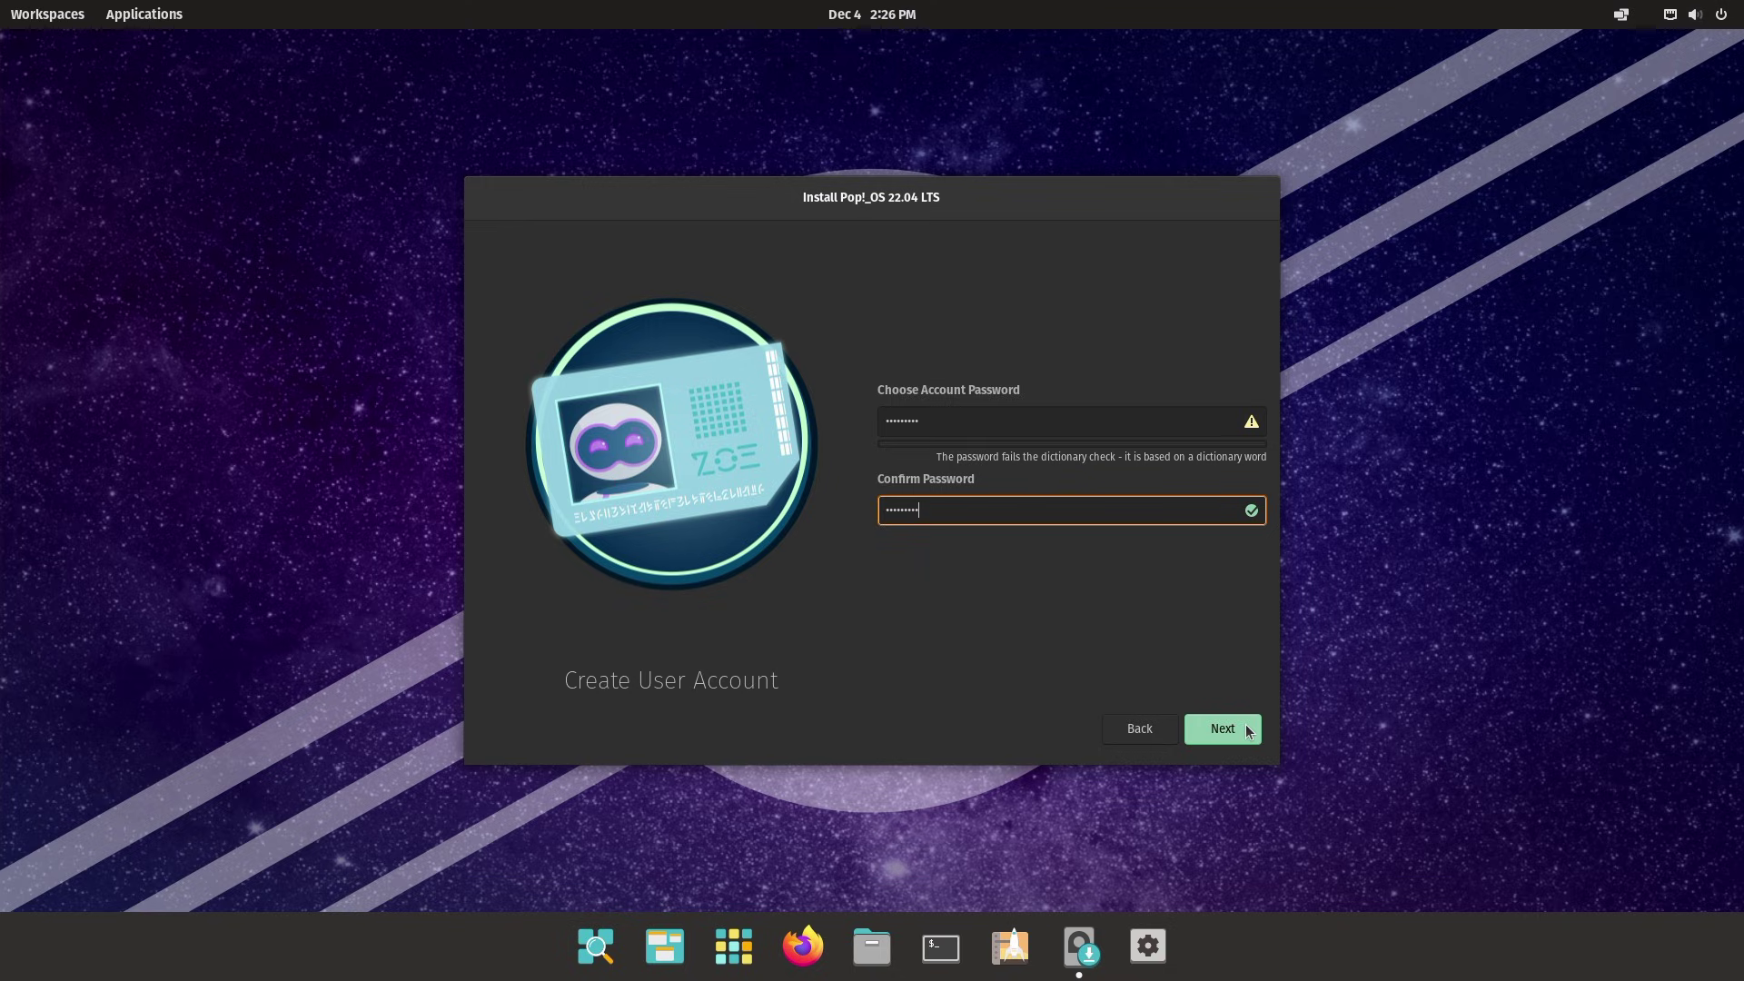
left_click(1247, 728)
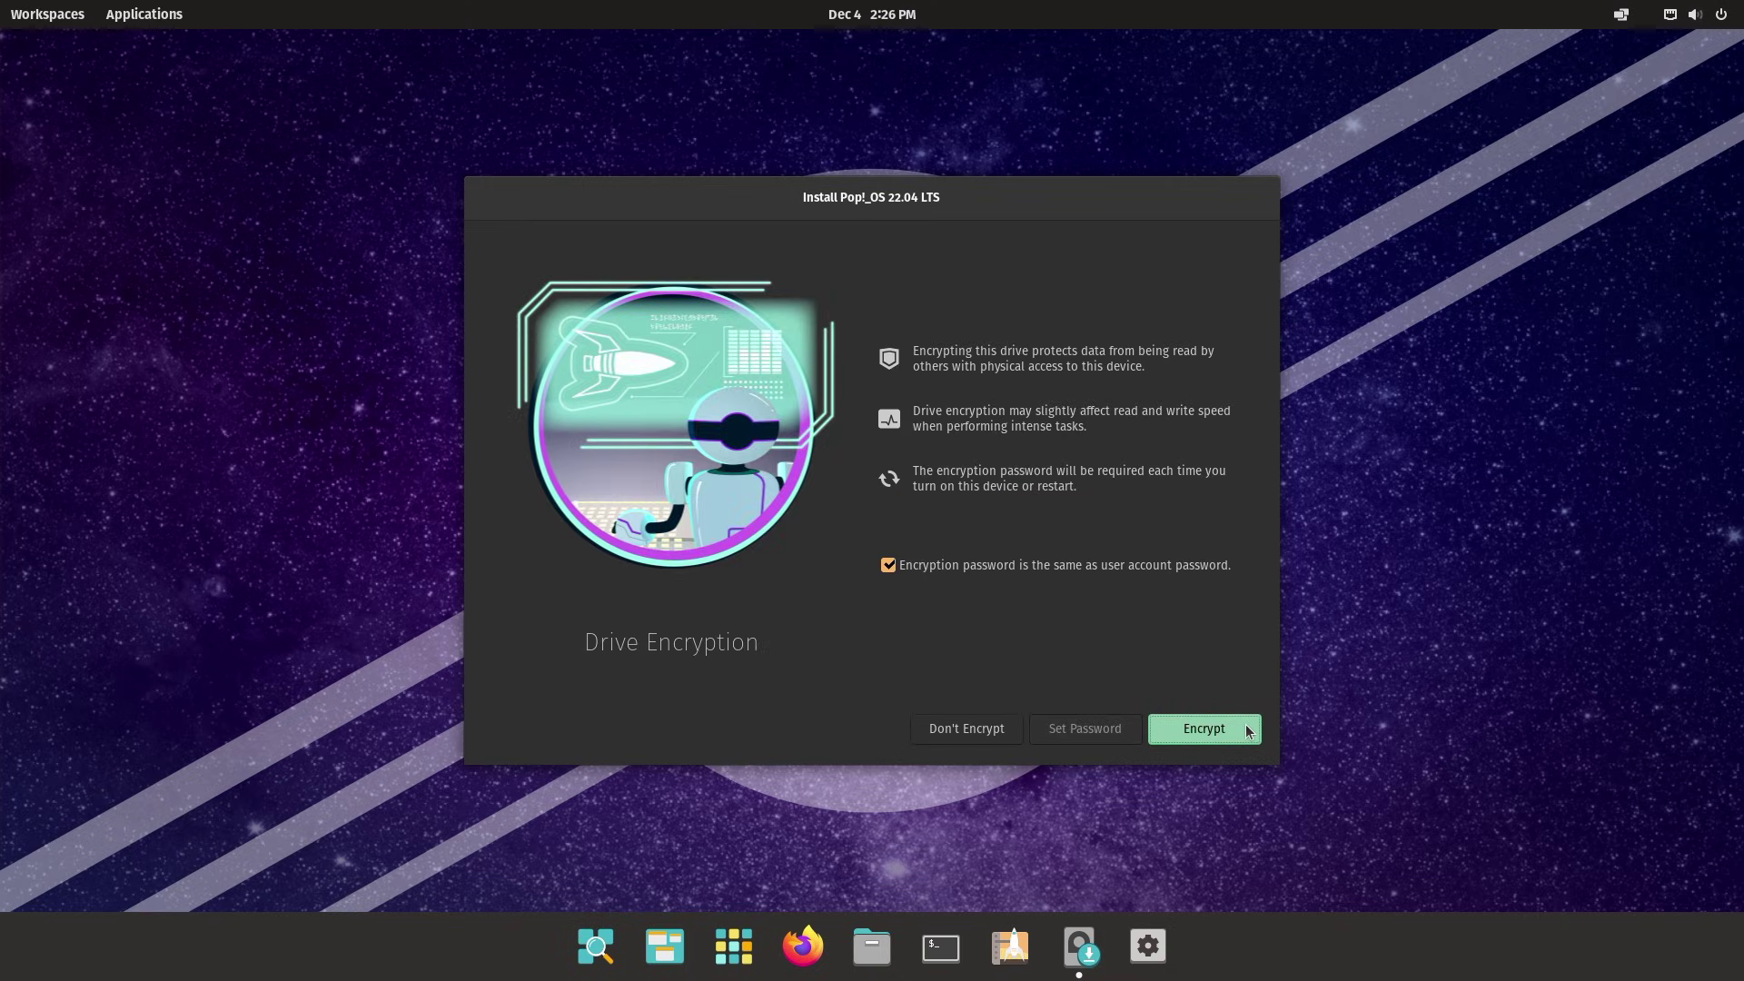
Choose Don't Encrypt and let the installation run through to the login screen.
left_click(968, 729)
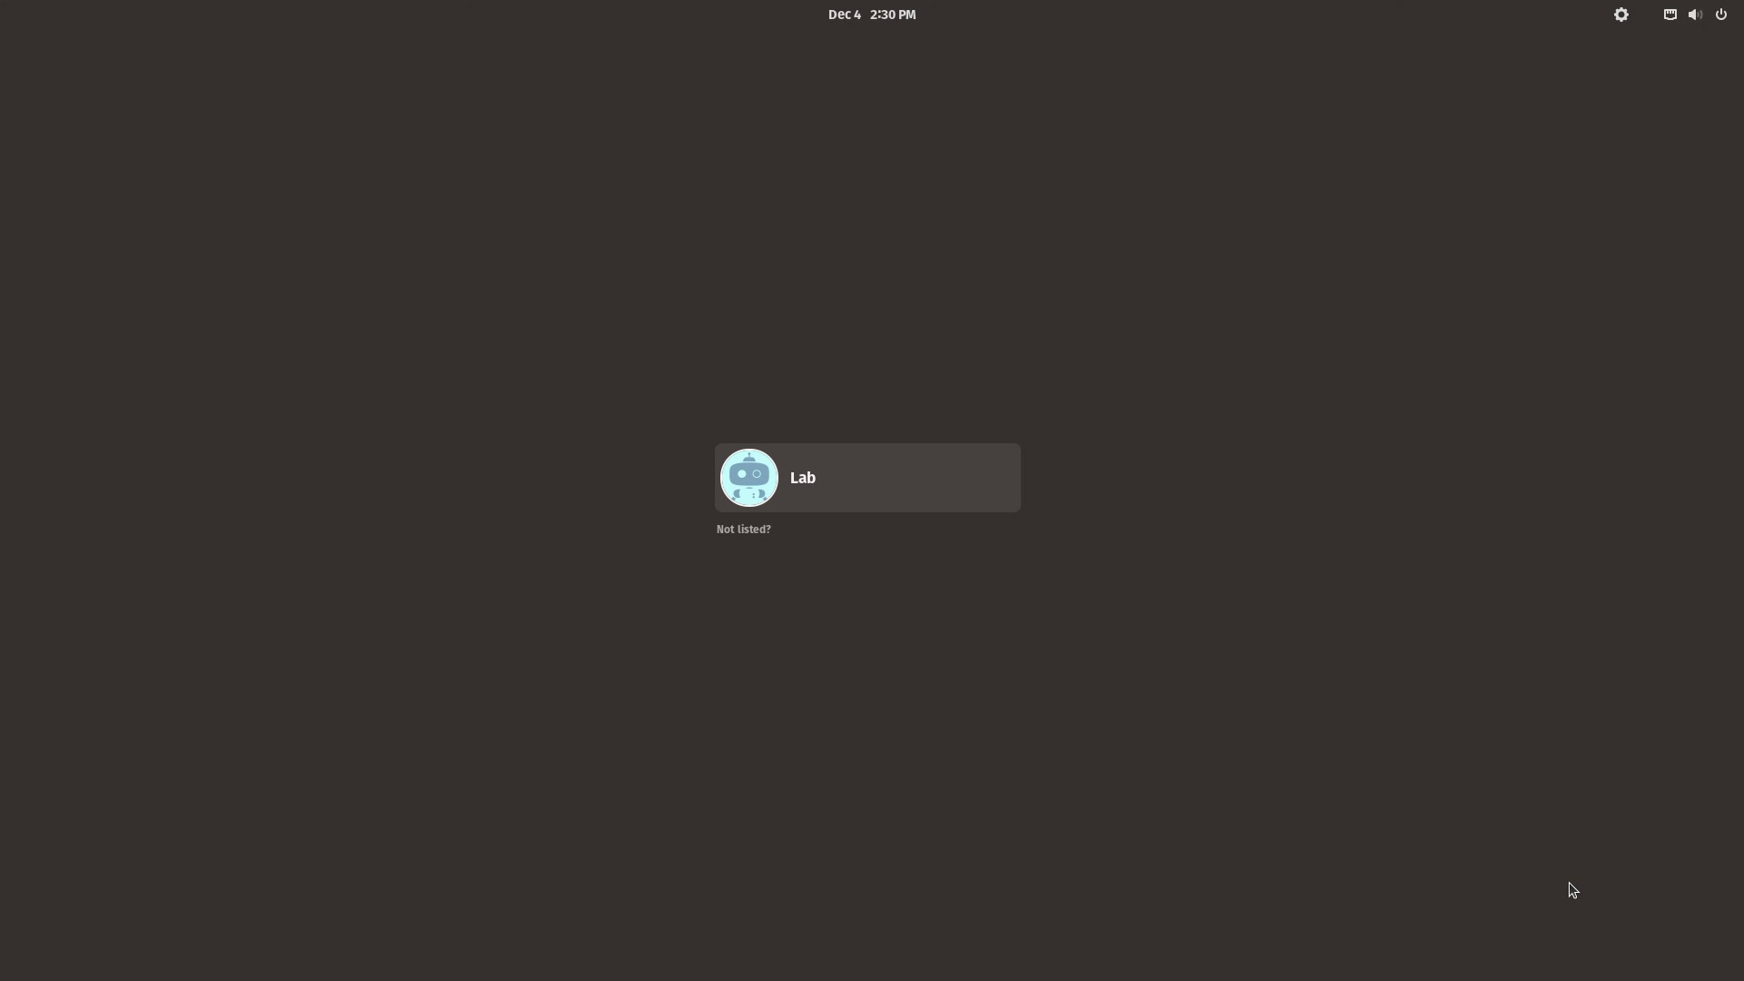
Log in to the new account by entering its password on the user card.
key("Return")
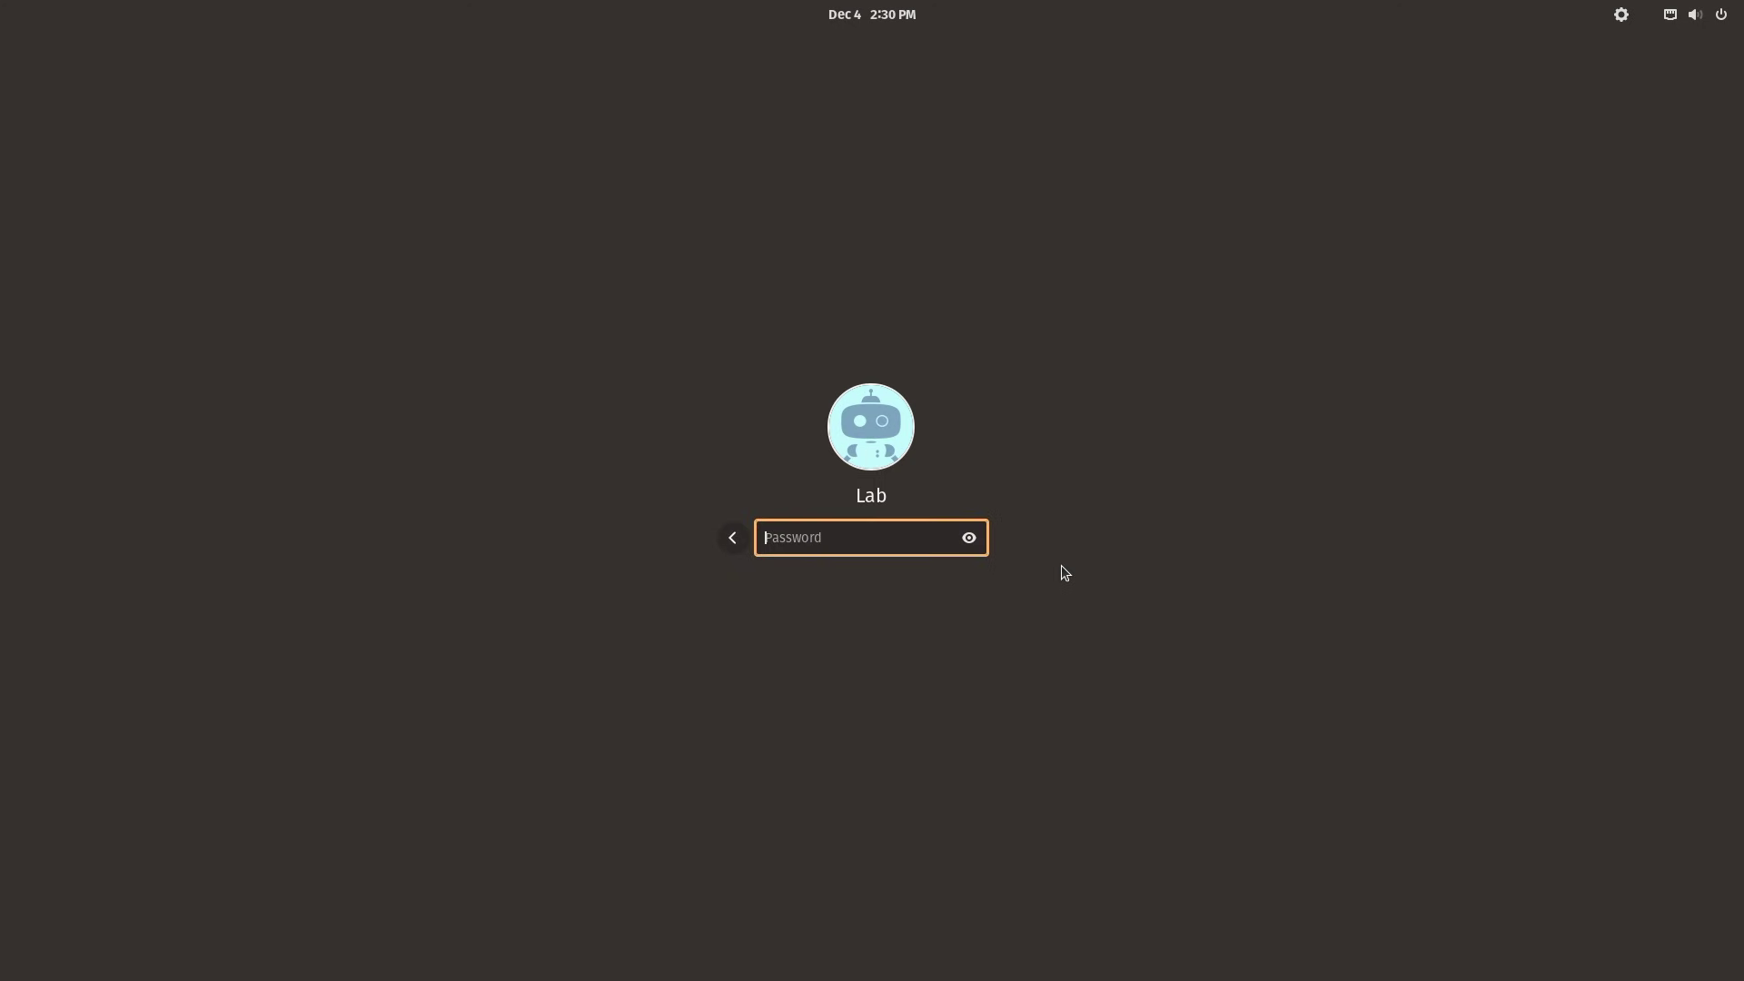
type("••••••••••")
key("Return")
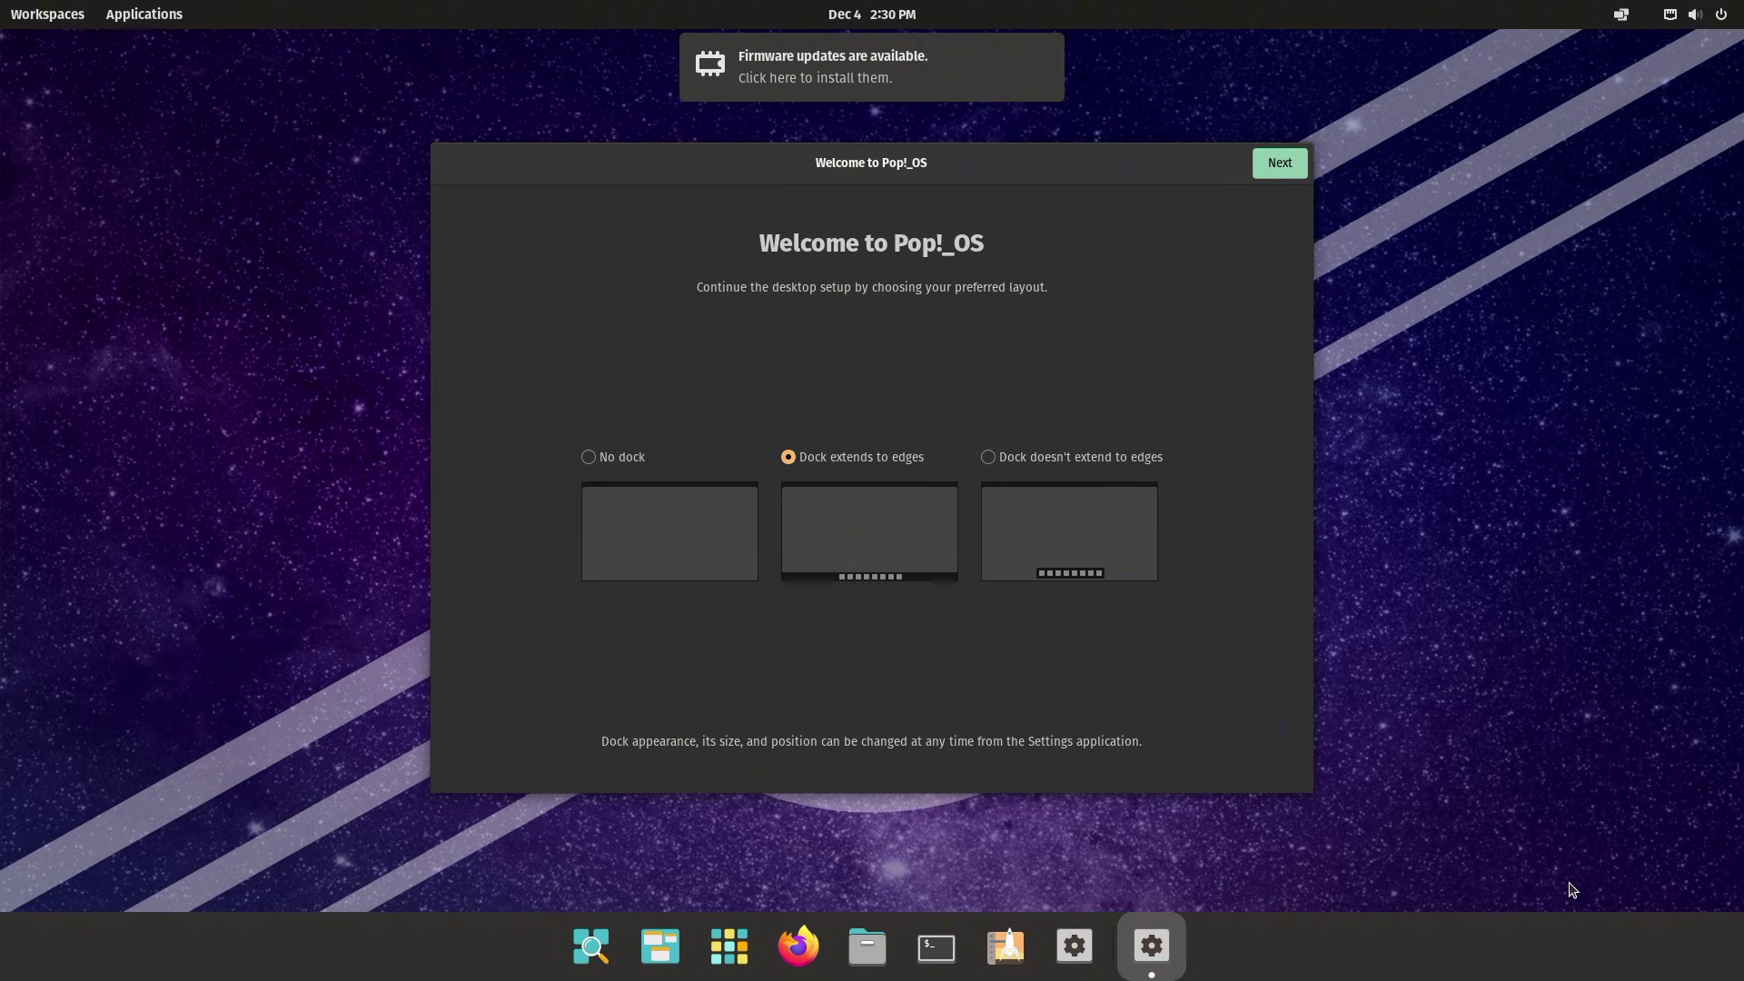
Go through the welcome pages, keeping the edge-to-edge dock and Dark appearance.
left_click(1279, 163)
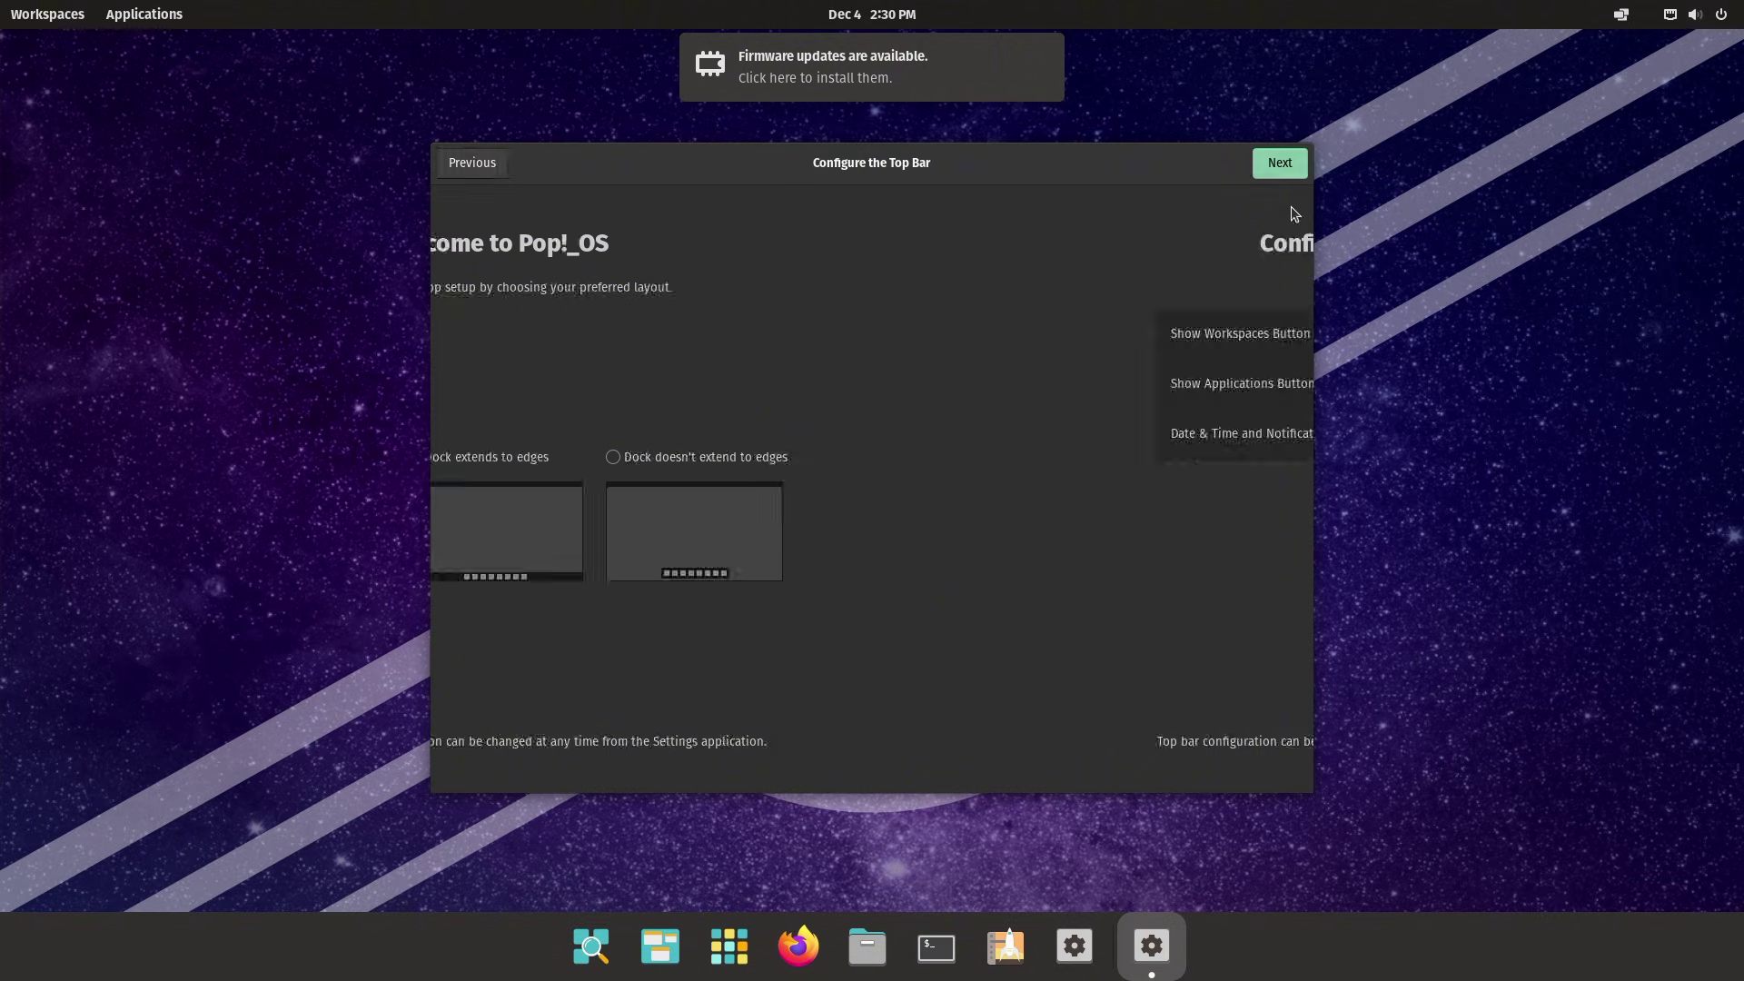
left_click(1282, 165)
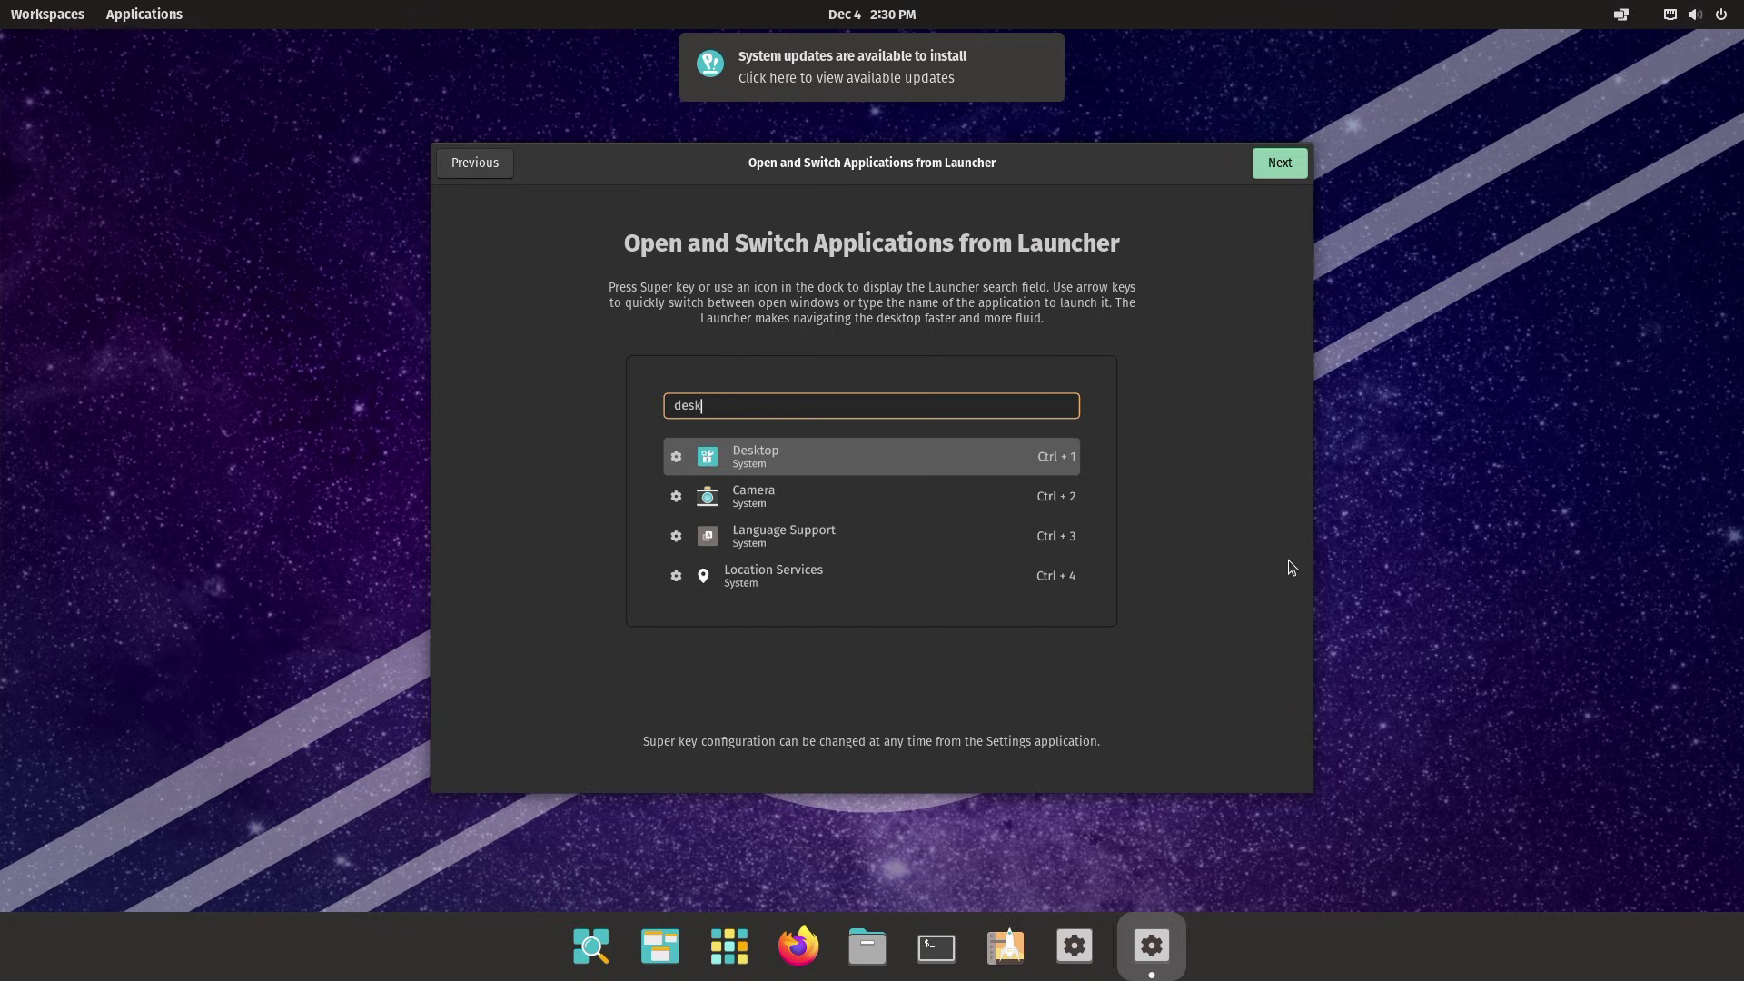
left_click(1295, 167)
left_click(1293, 167)
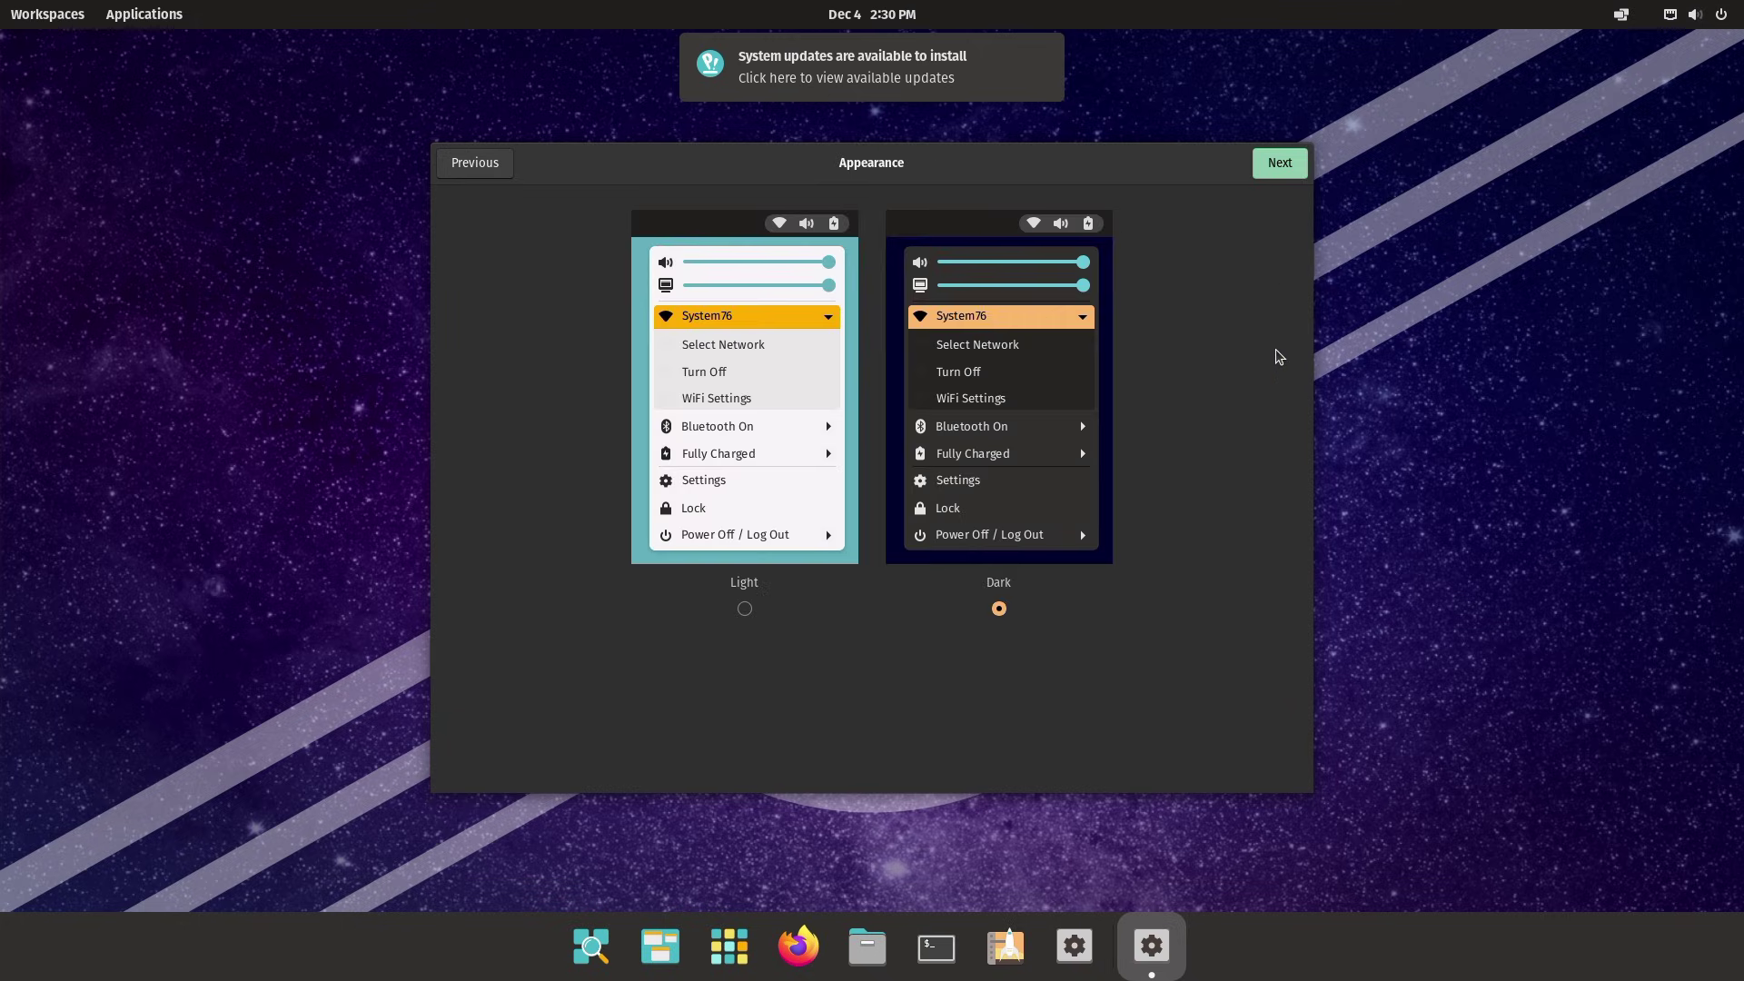
left_click(1290, 173)
left_click(1293, 166)
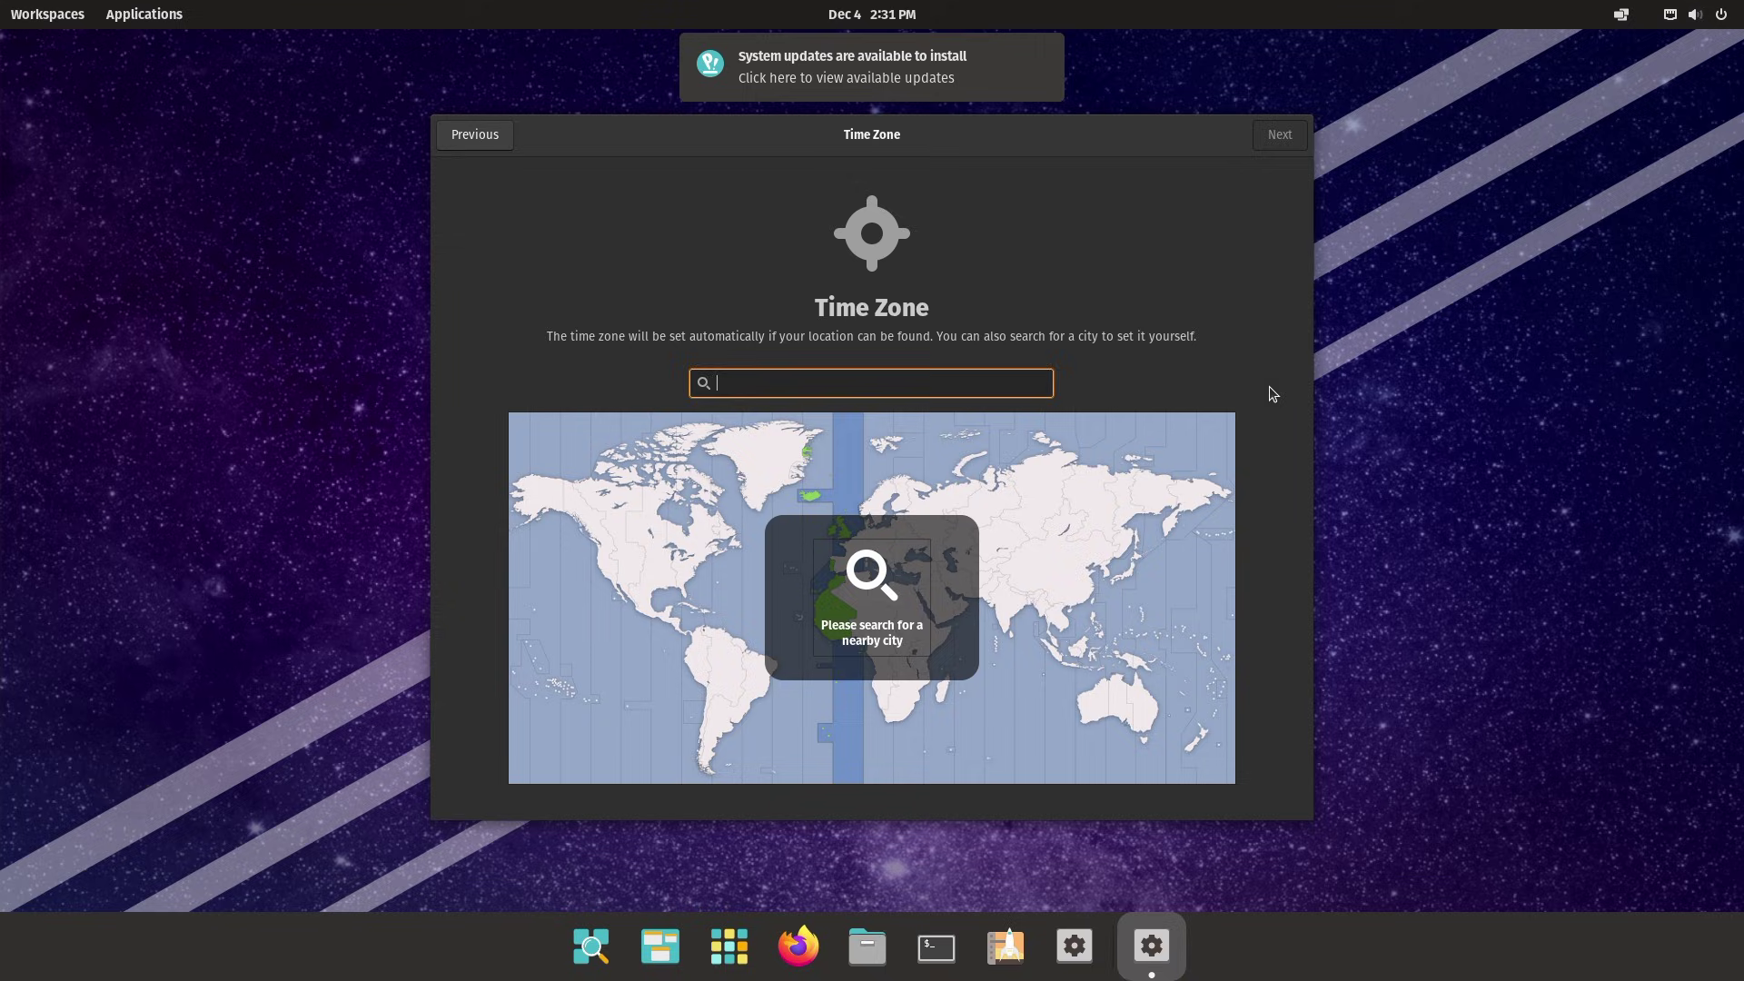
Set the time zone to US Eastern on the map and finish with Start Using Pop!_OS.
left_click(687, 591)
left_click(1295, 136)
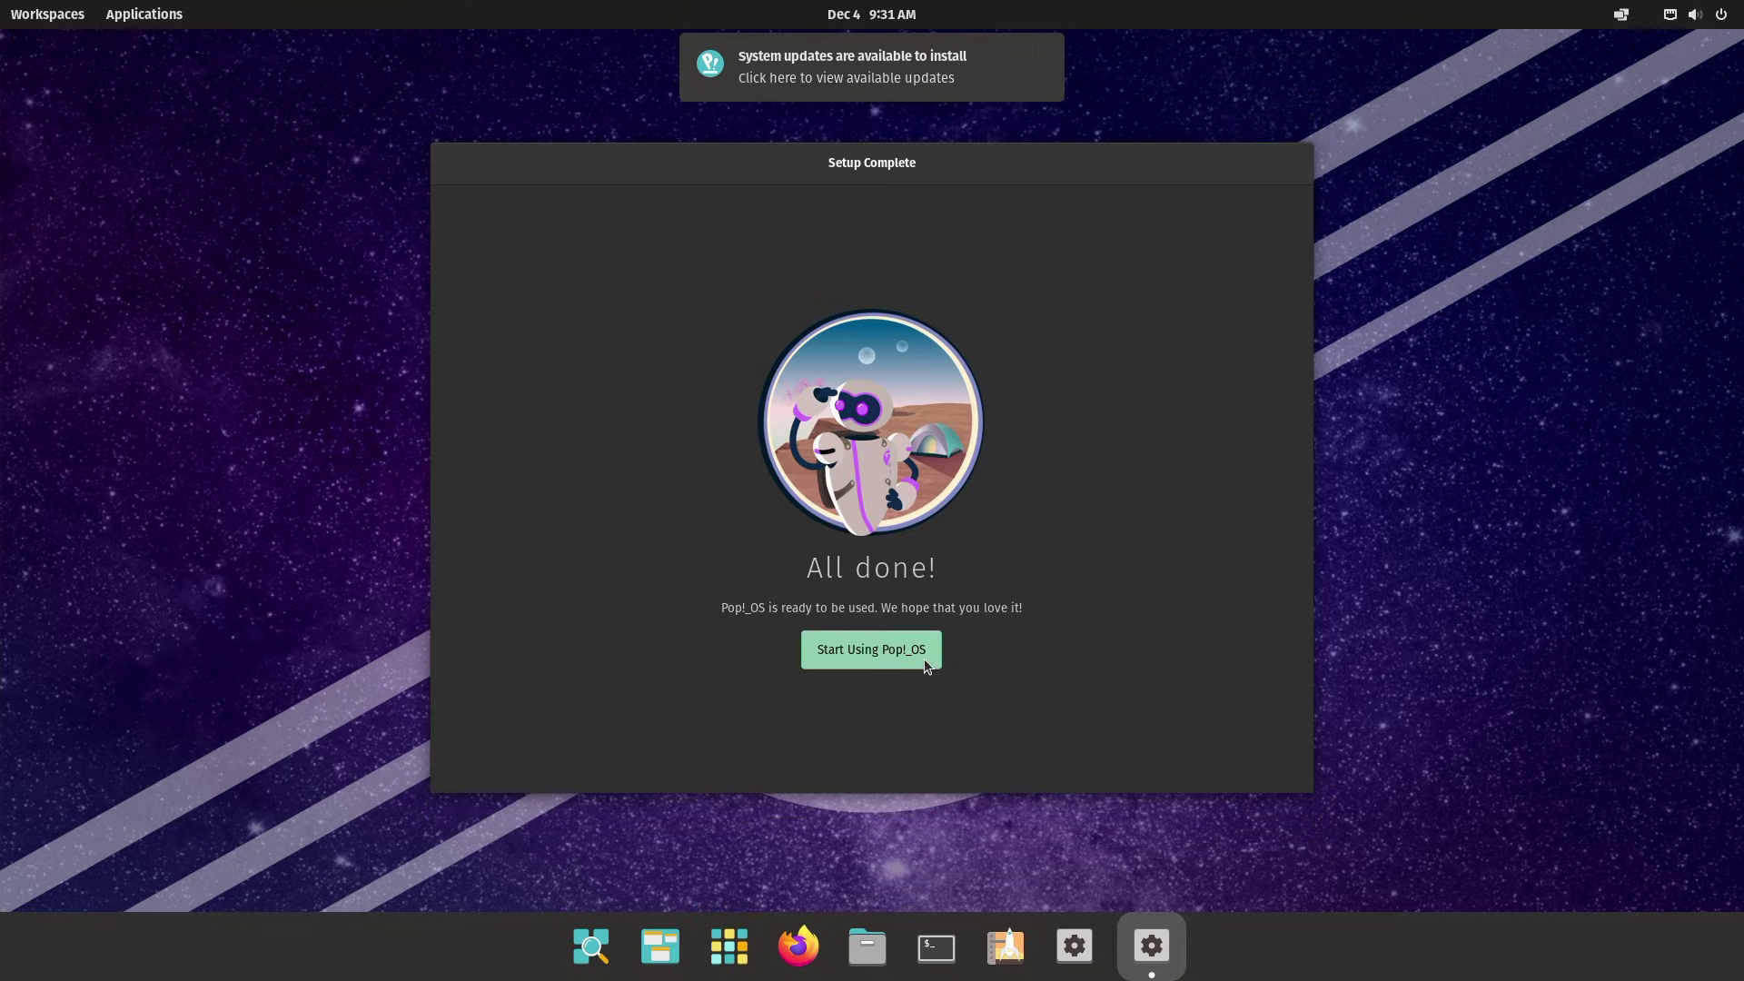
left_click(924, 658)
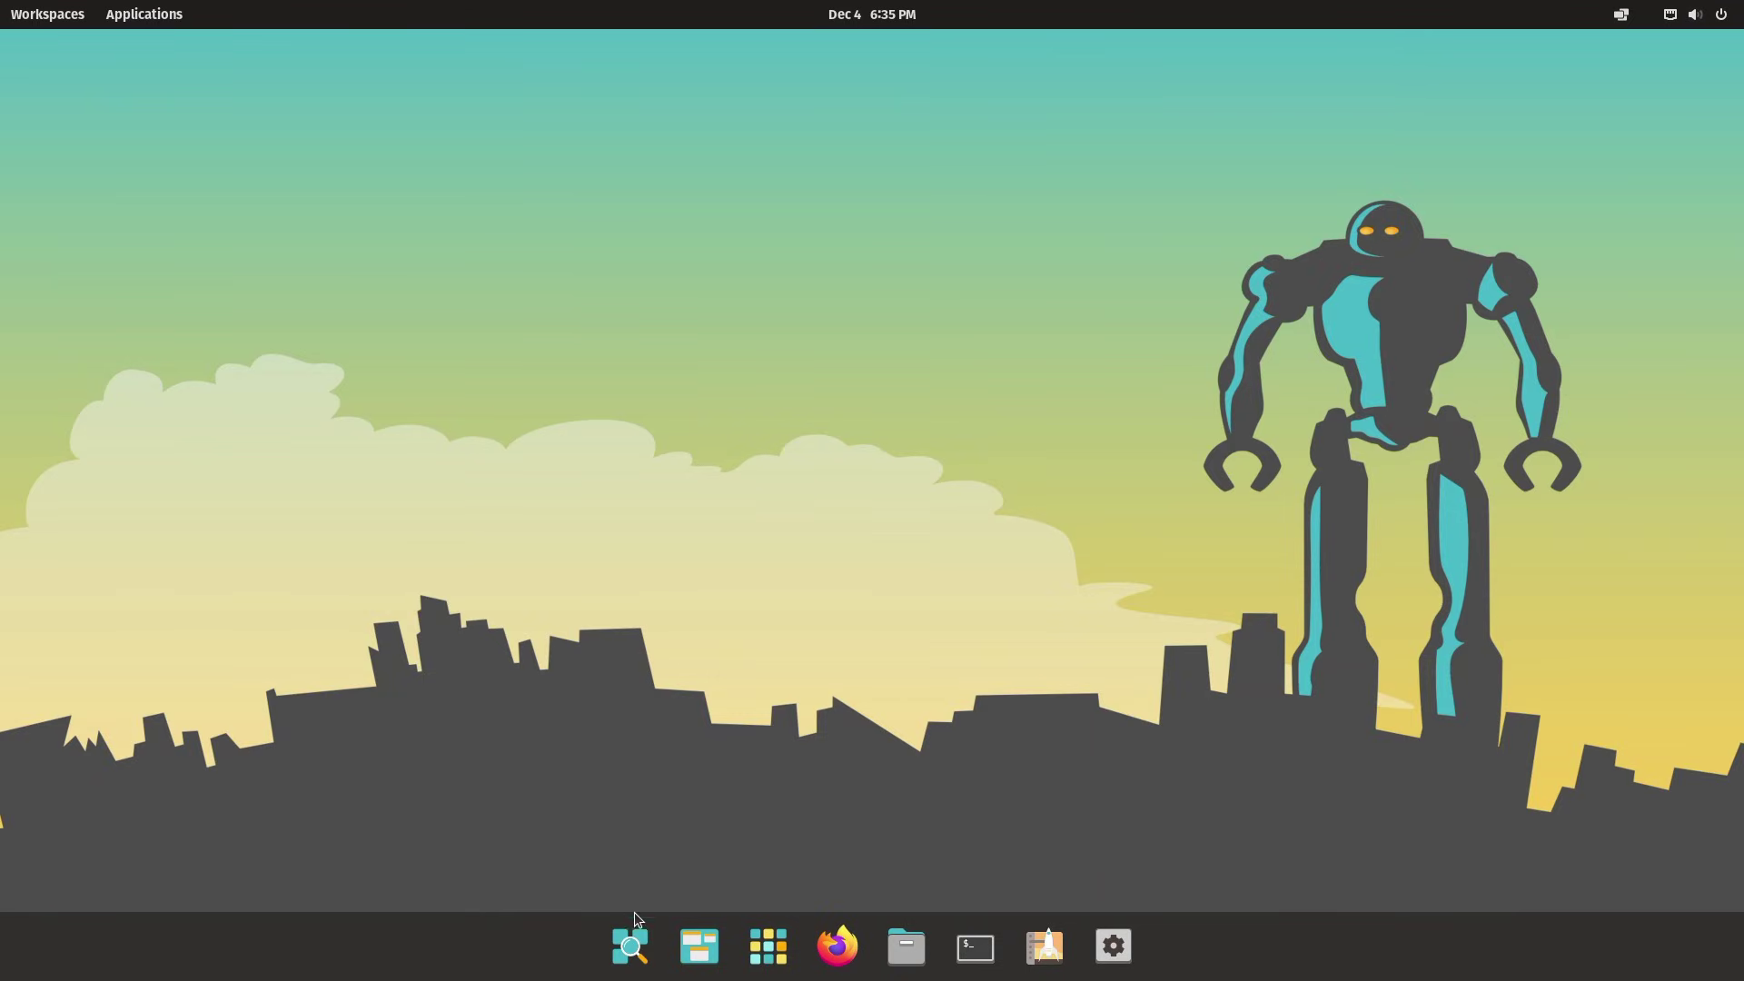
Search the launcher for 'office', glance at Pop!_Shop, close it, and open the Applications library.
left_click(641, 948)
type("office")
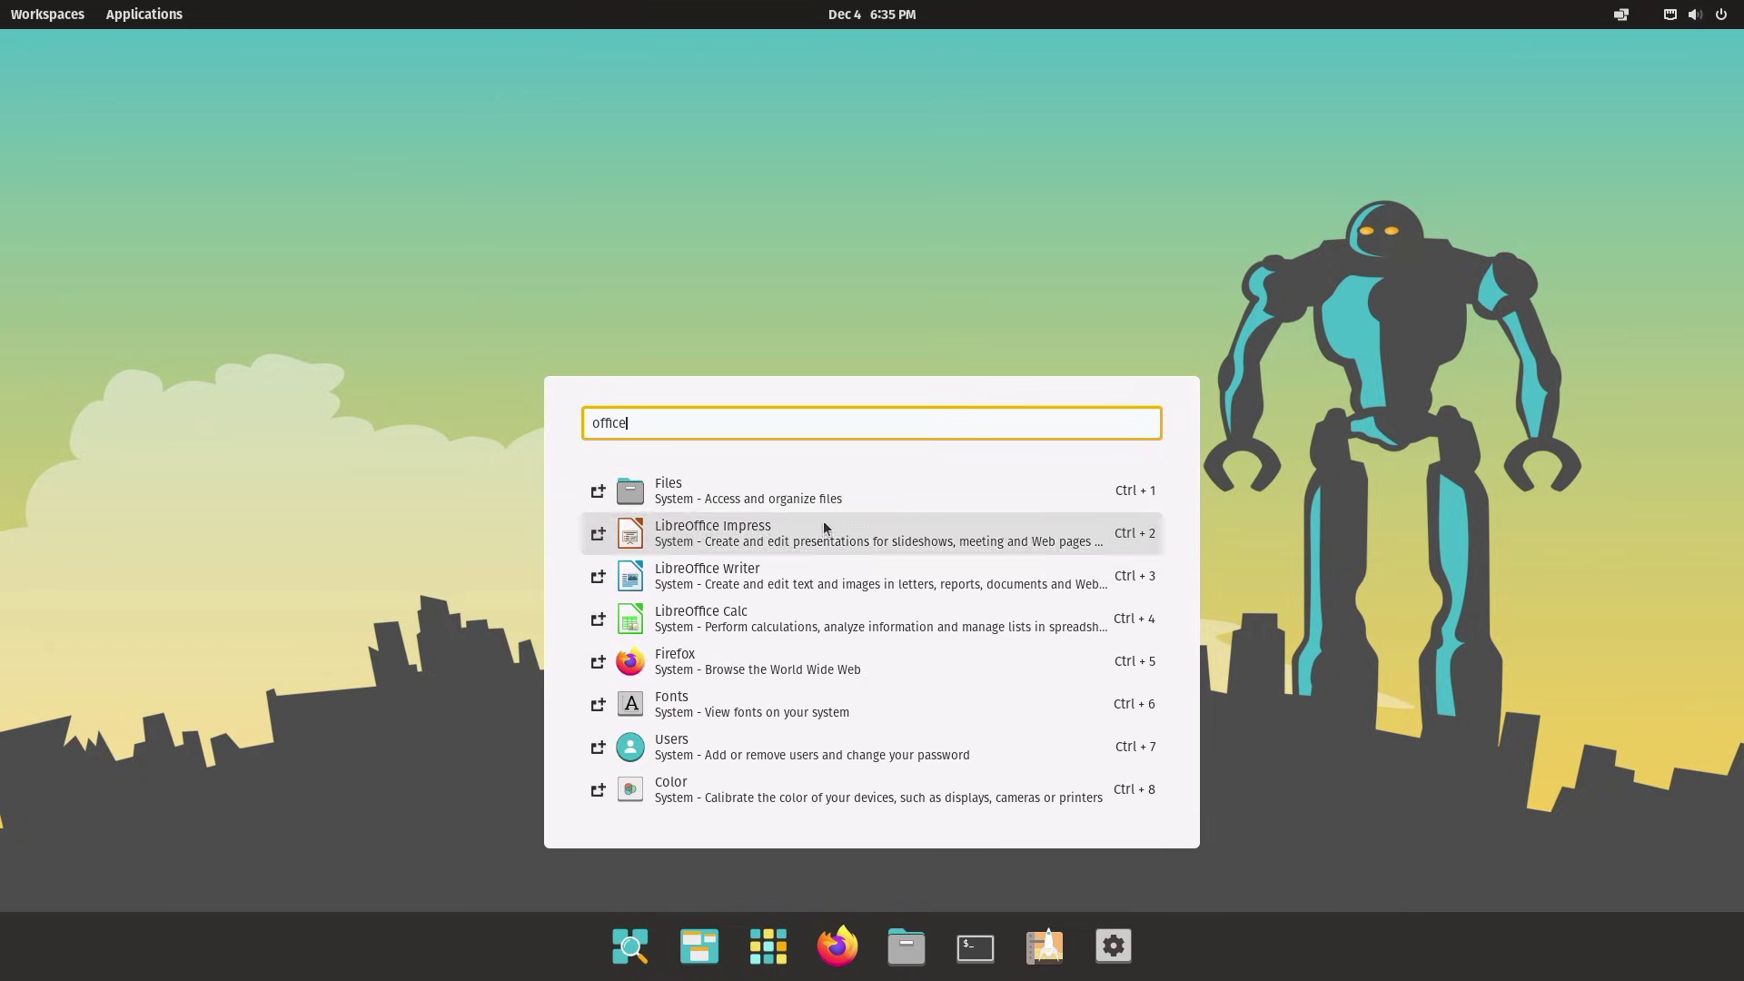
left_click(1019, 945)
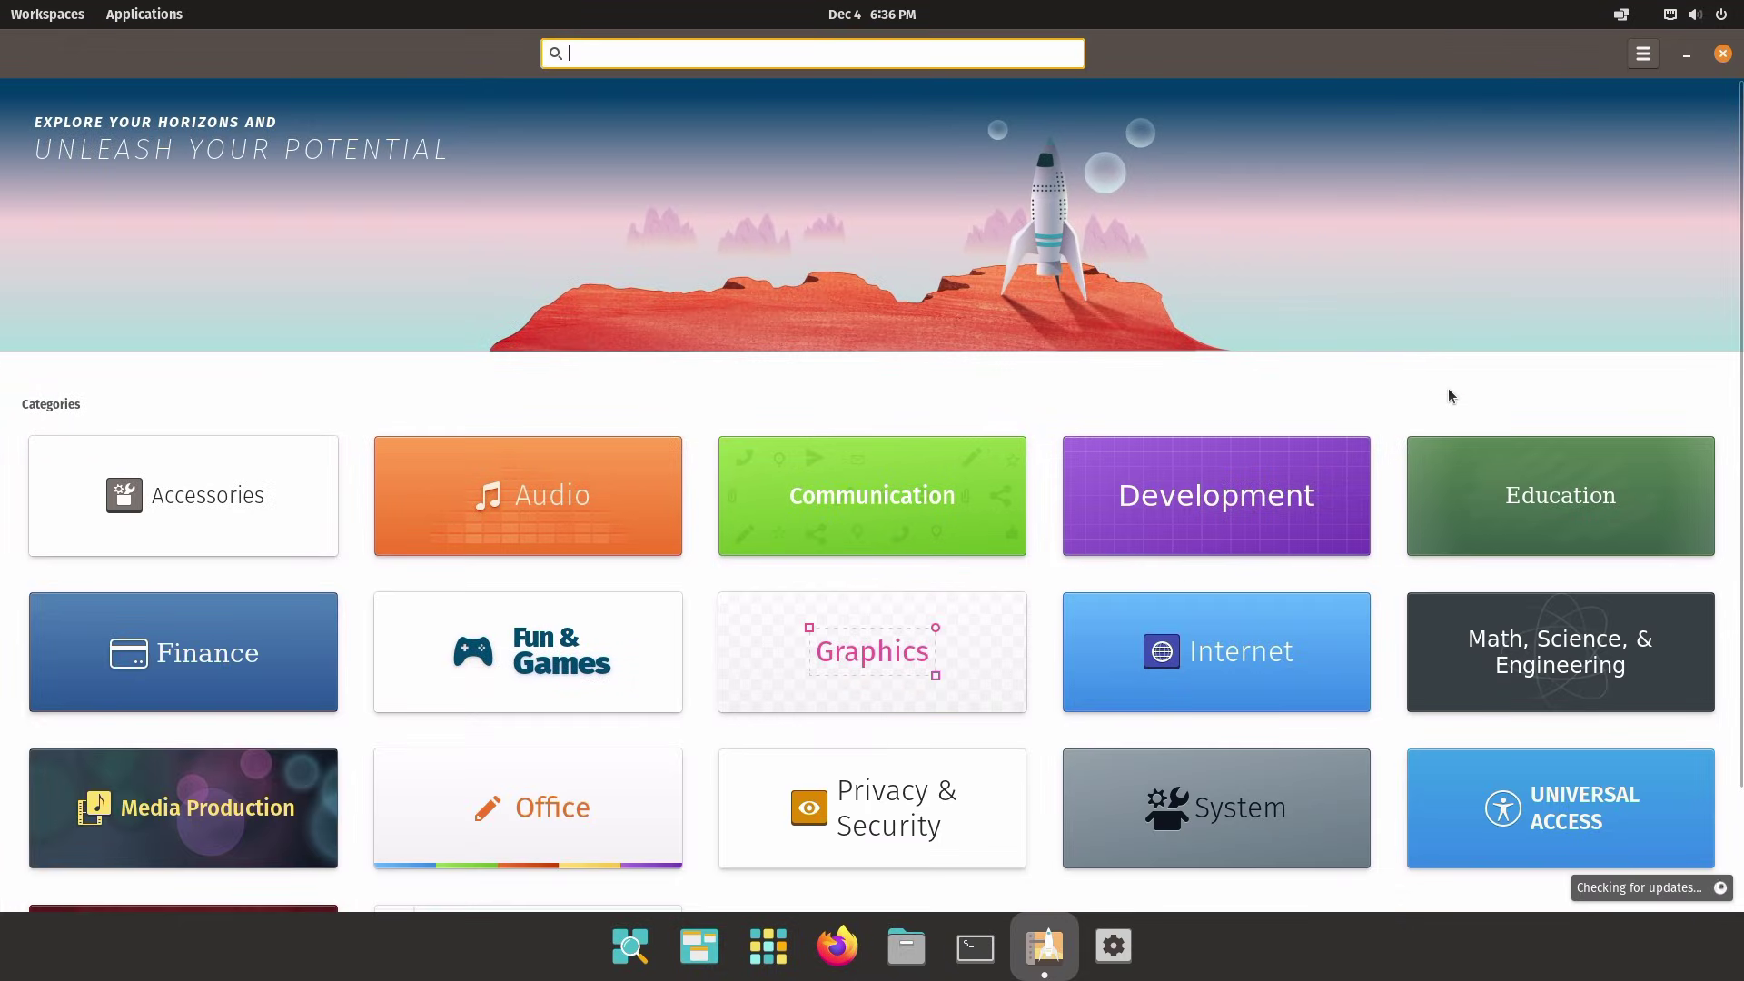
key("super+q")
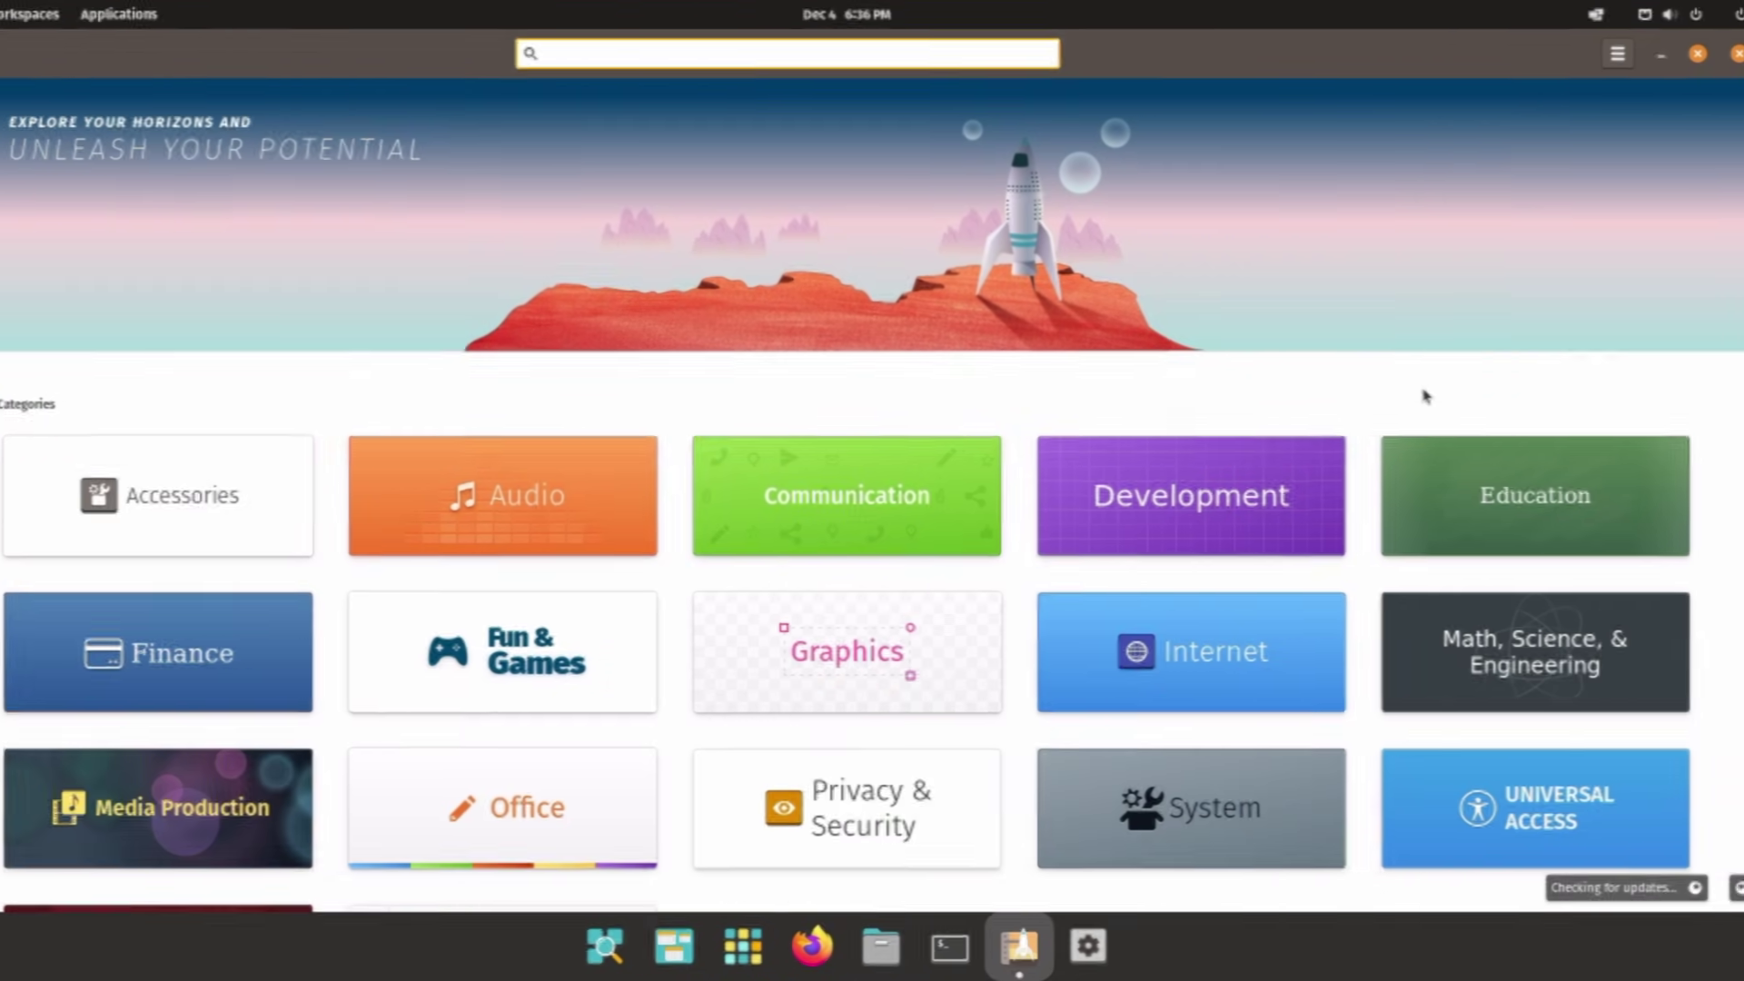
left_click(772, 947)
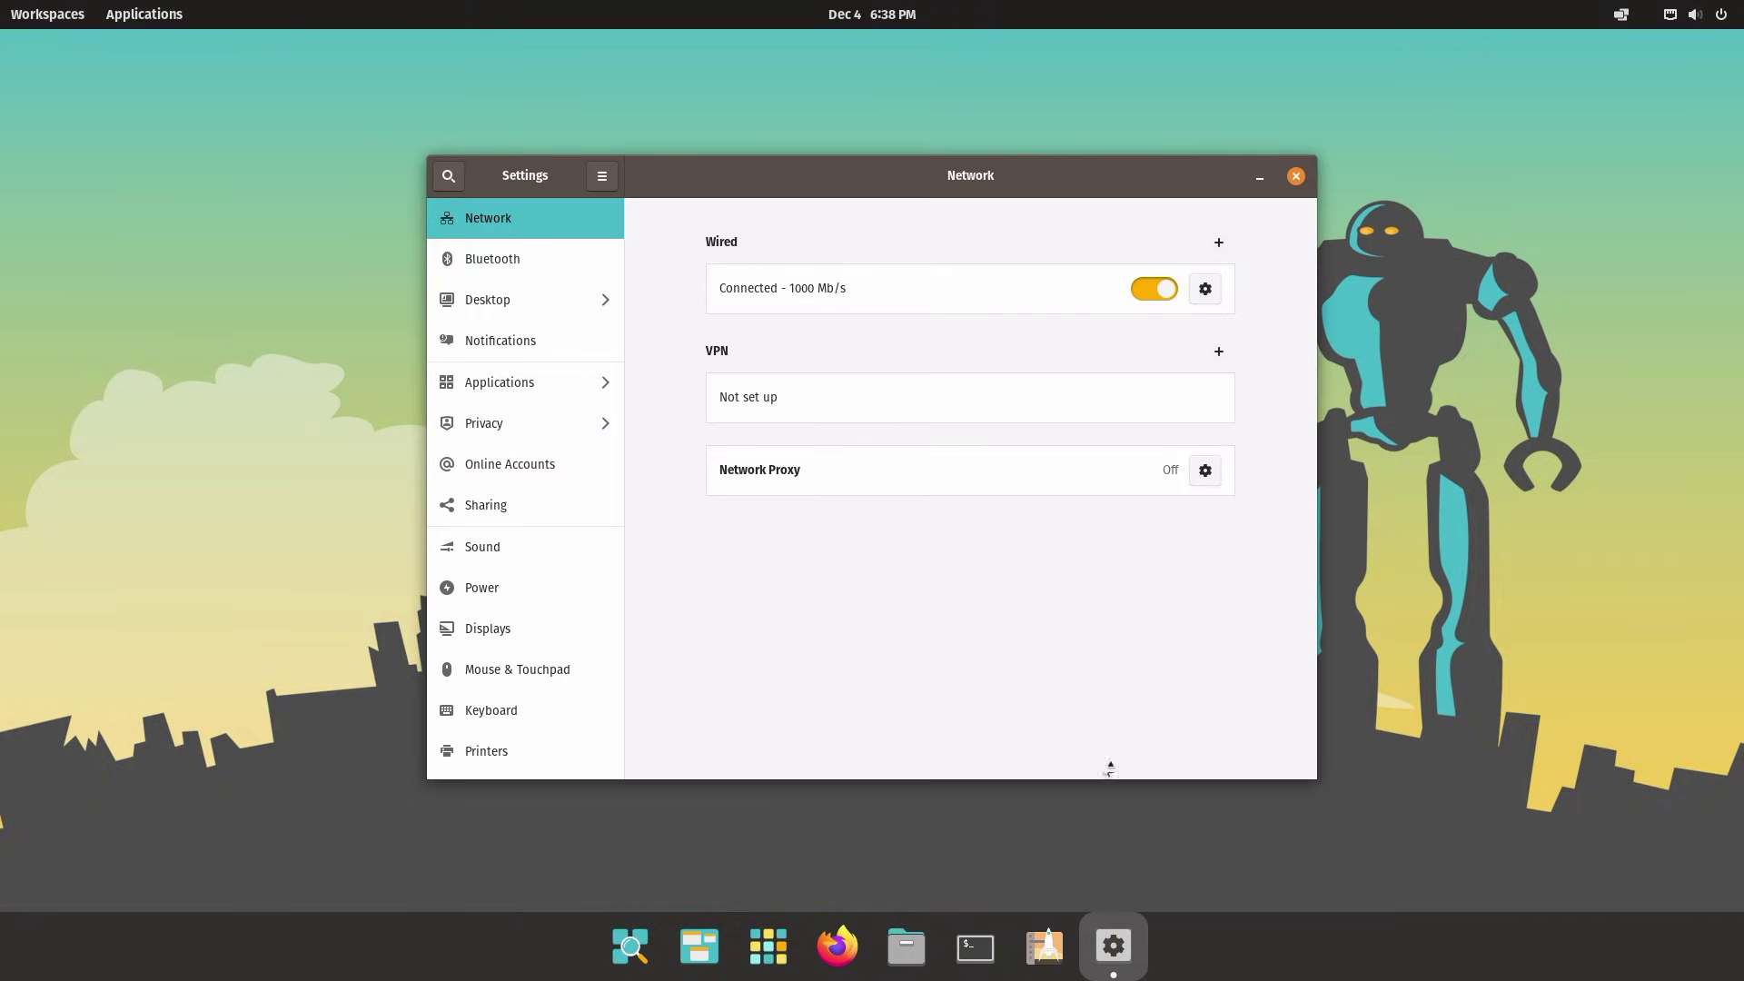
Scroll down through the Settings sidebar panels and back up.
scroll(532, 347, "down", 2)
scroll(533, 348, "down", 8)
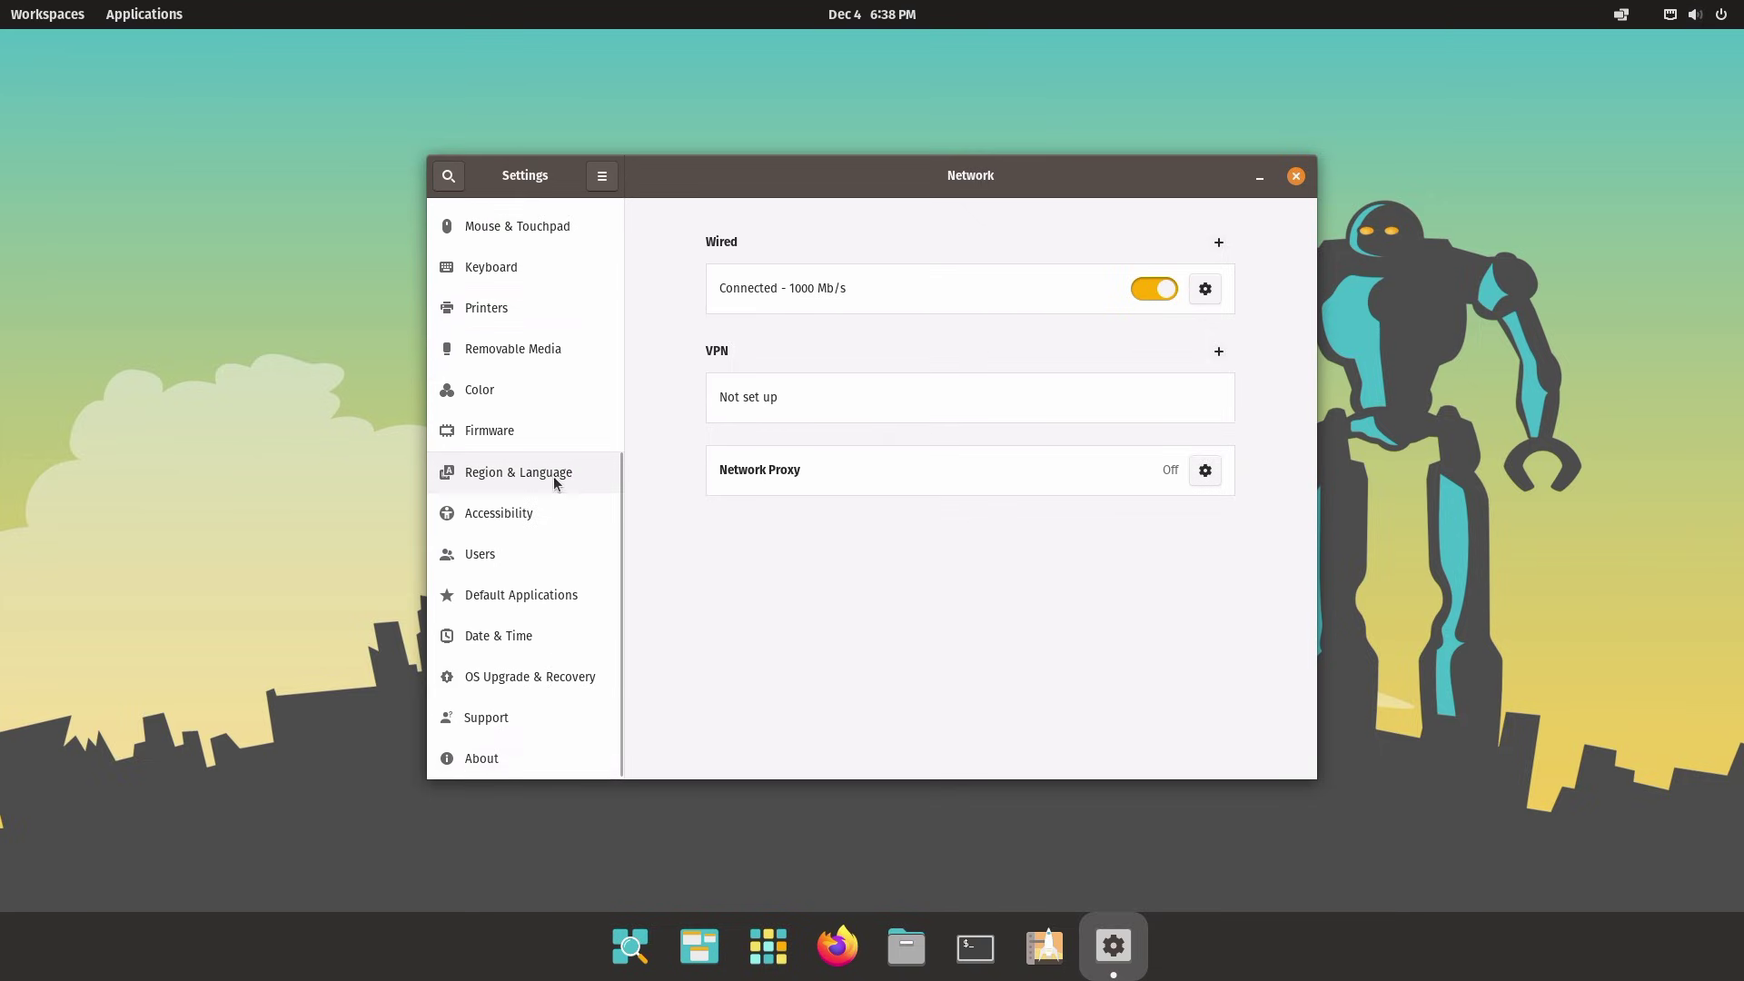
scroll(556, 516, "up", 3)
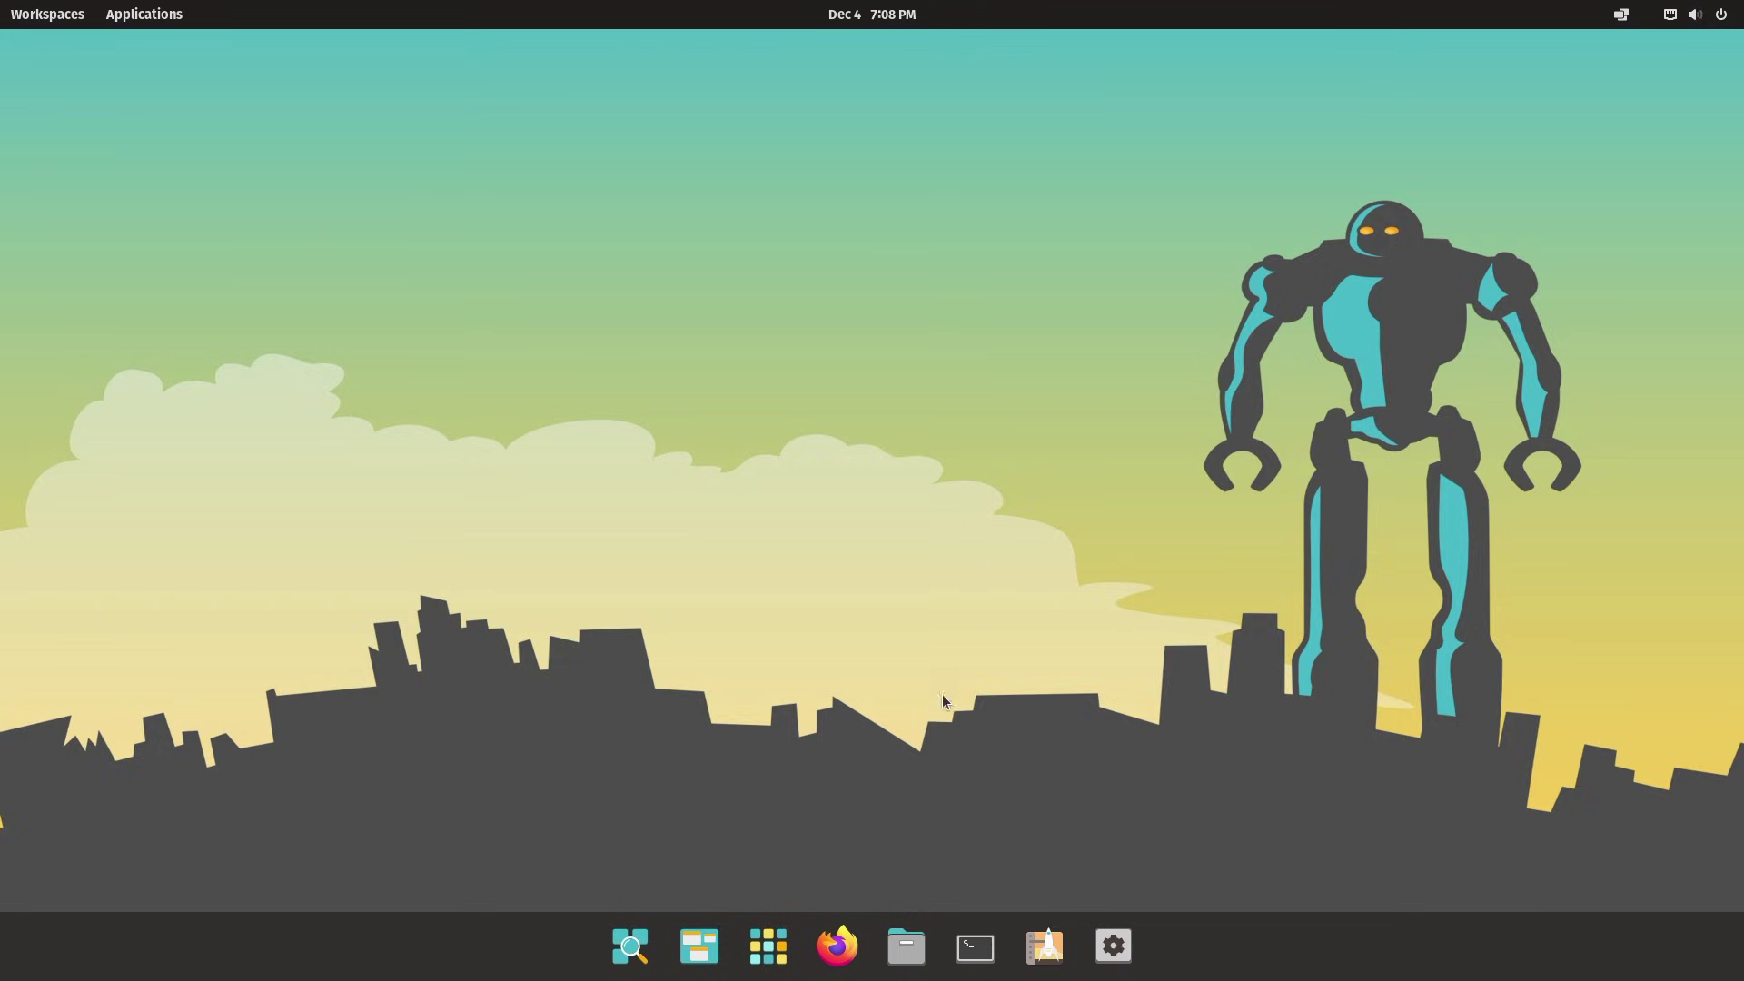
Tile Firefox on the left half and Files' Home folder on the right, then switch to an empty workspace.
left_click(836, 944)
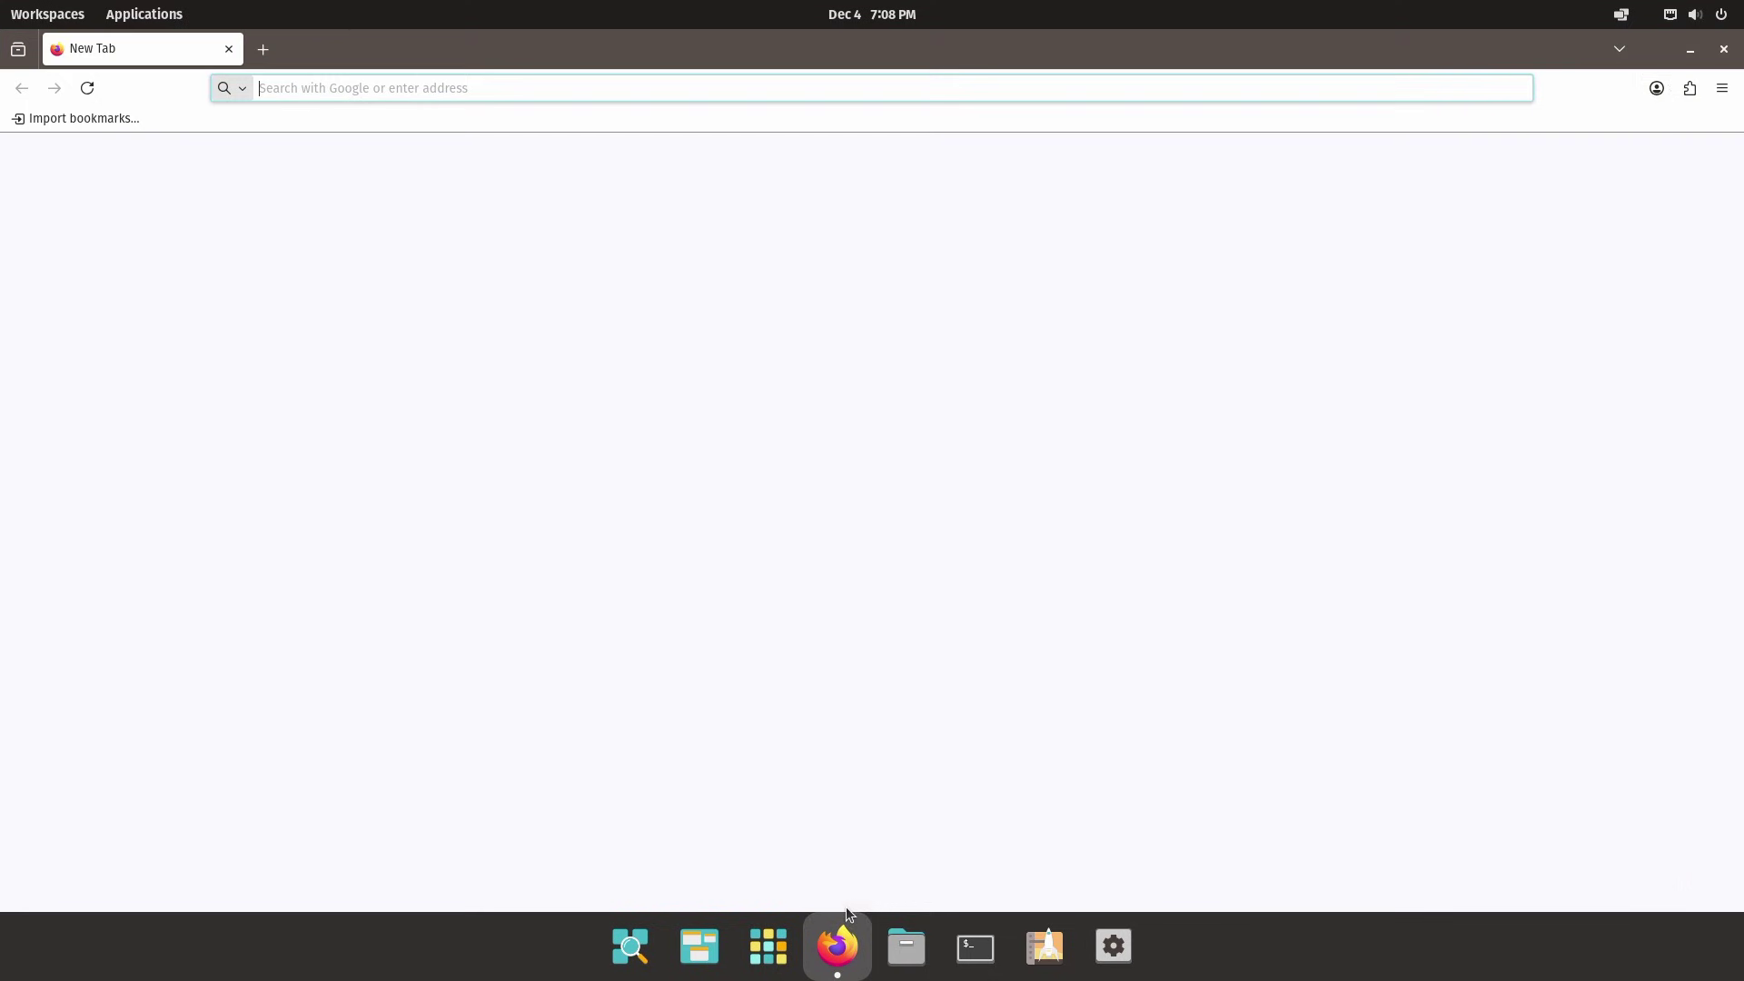
left_click_drag(747, 50, 3, 173)
left_click(905, 945)
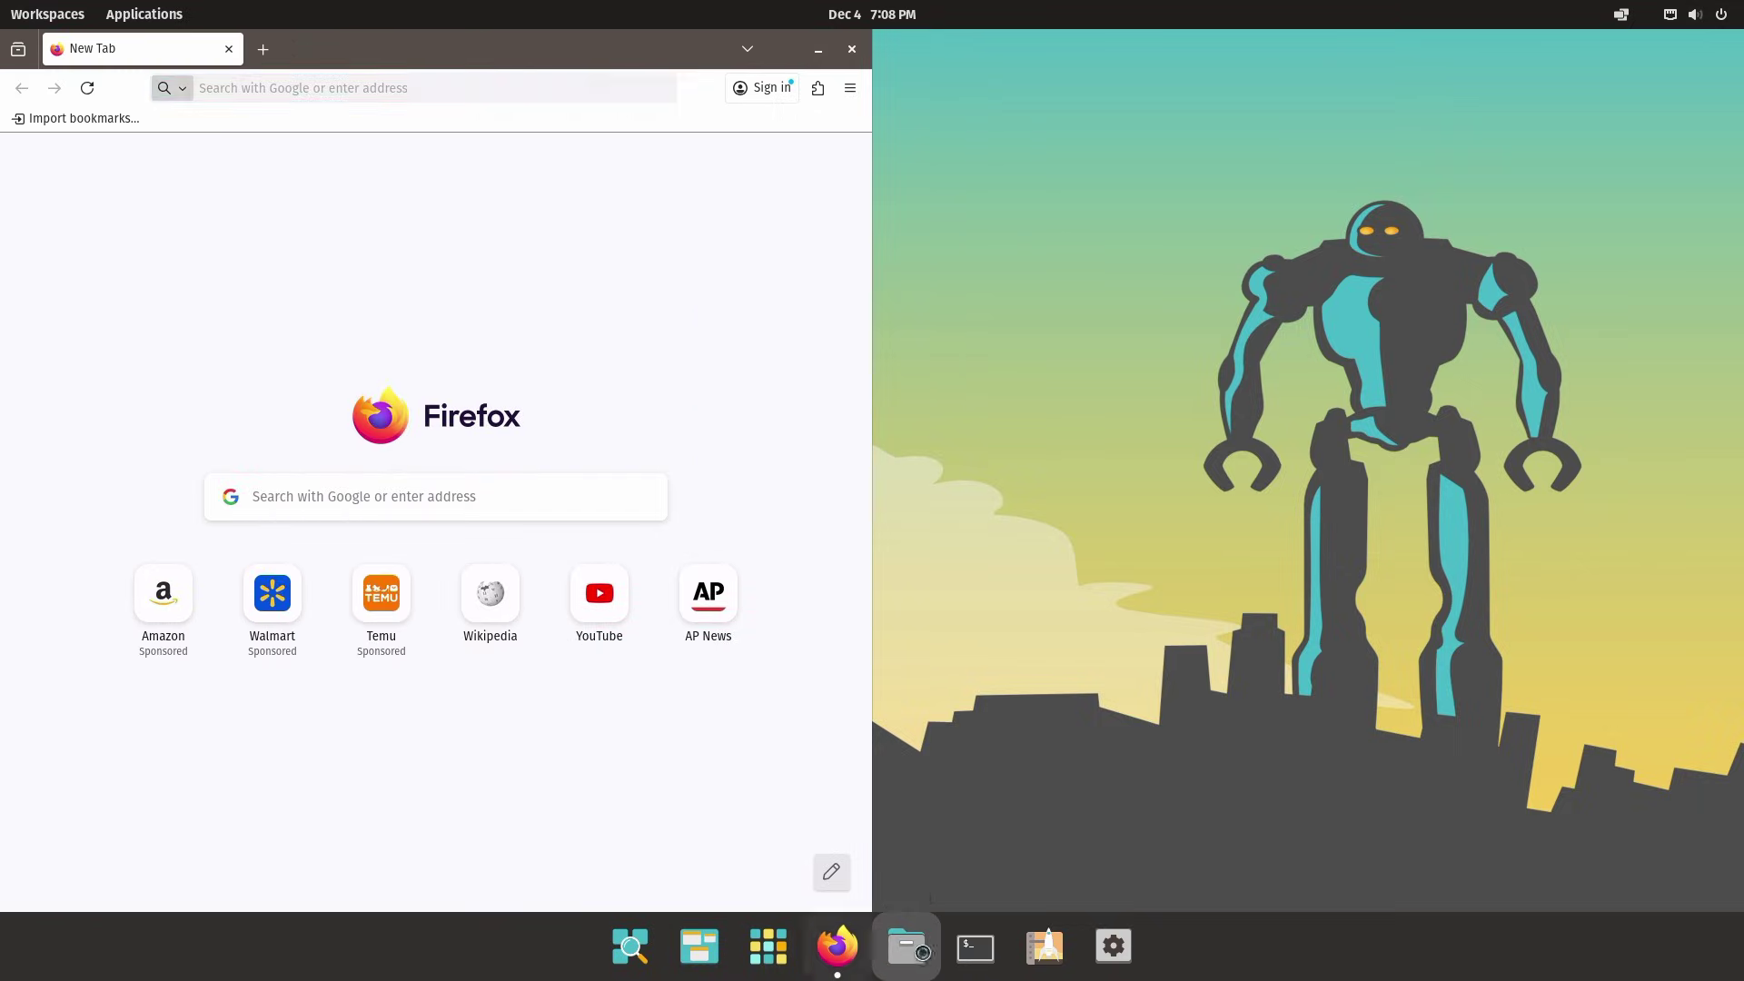
left_click_drag(1238, 58, 1694, 332)
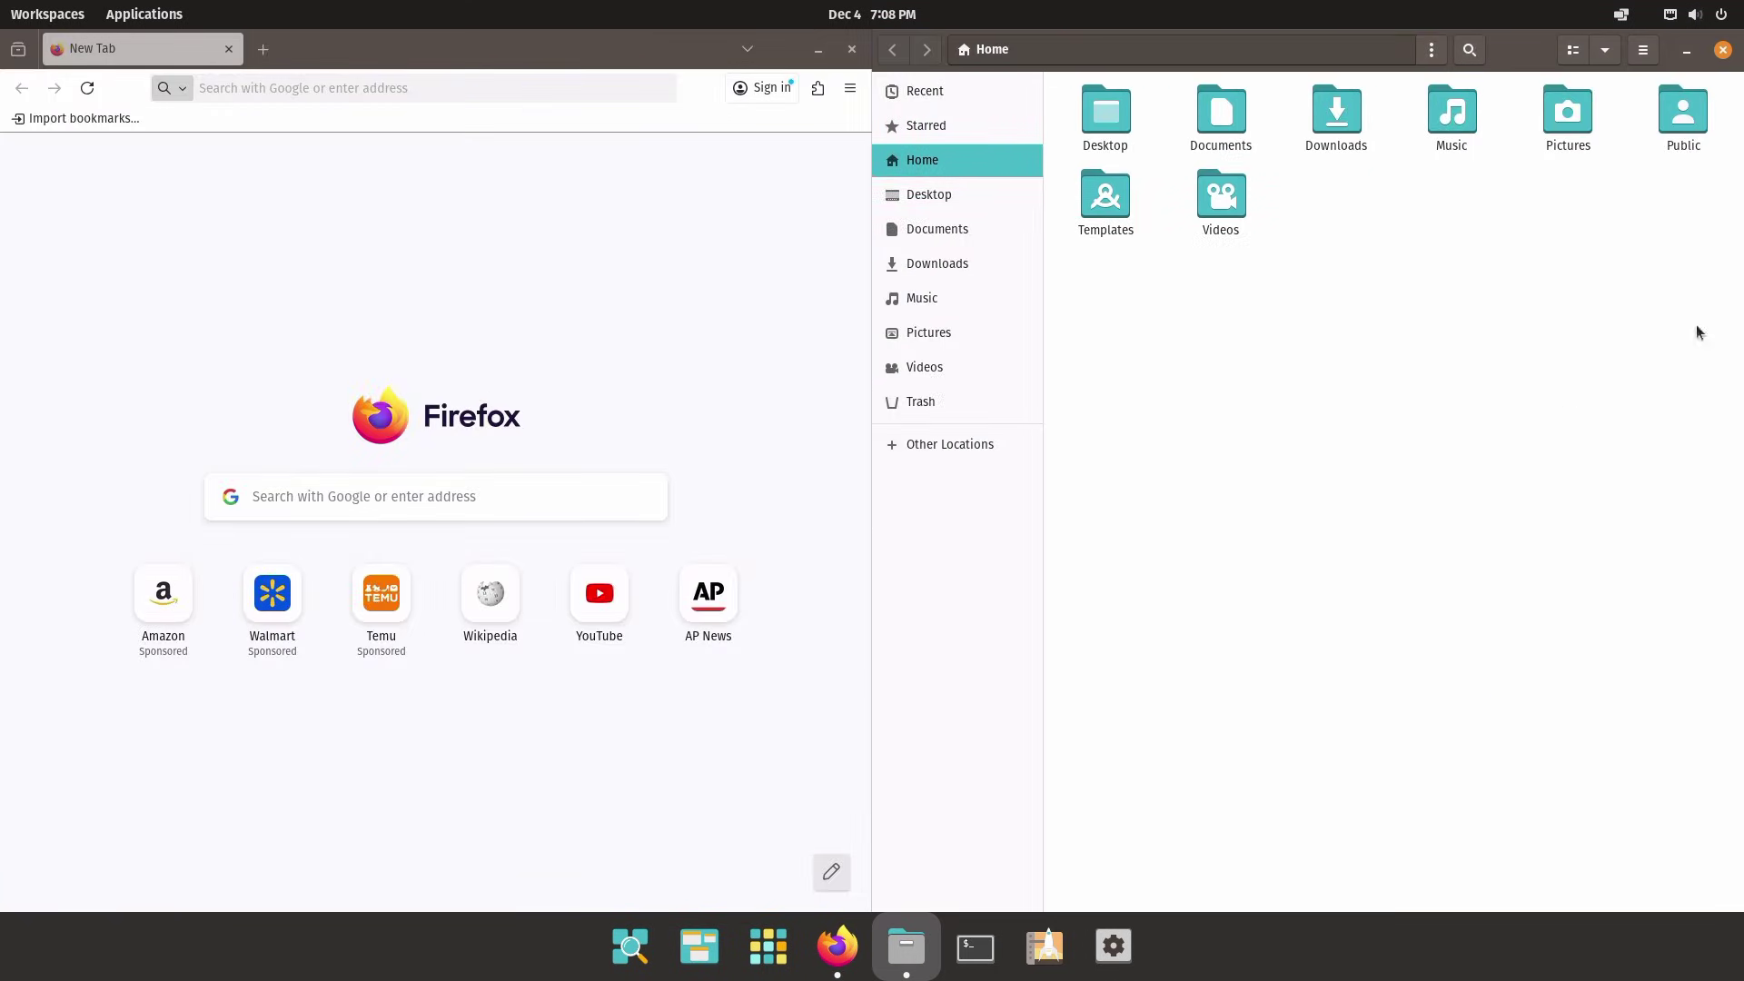
key("super+Right")
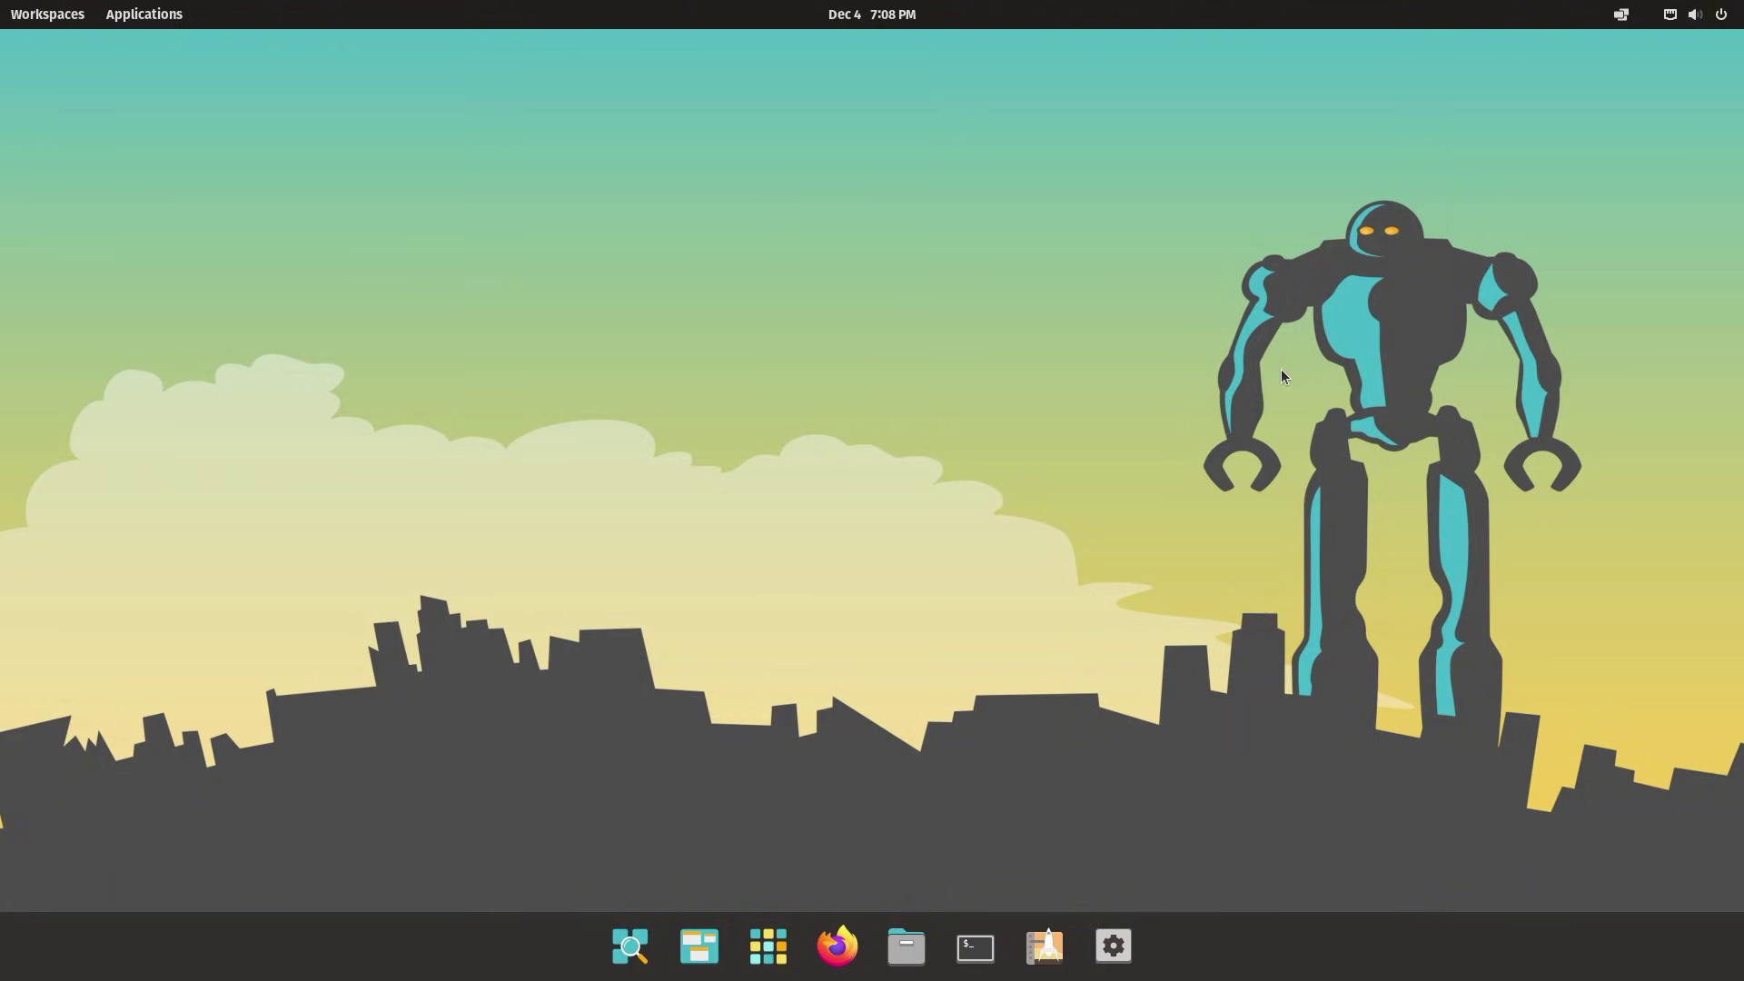